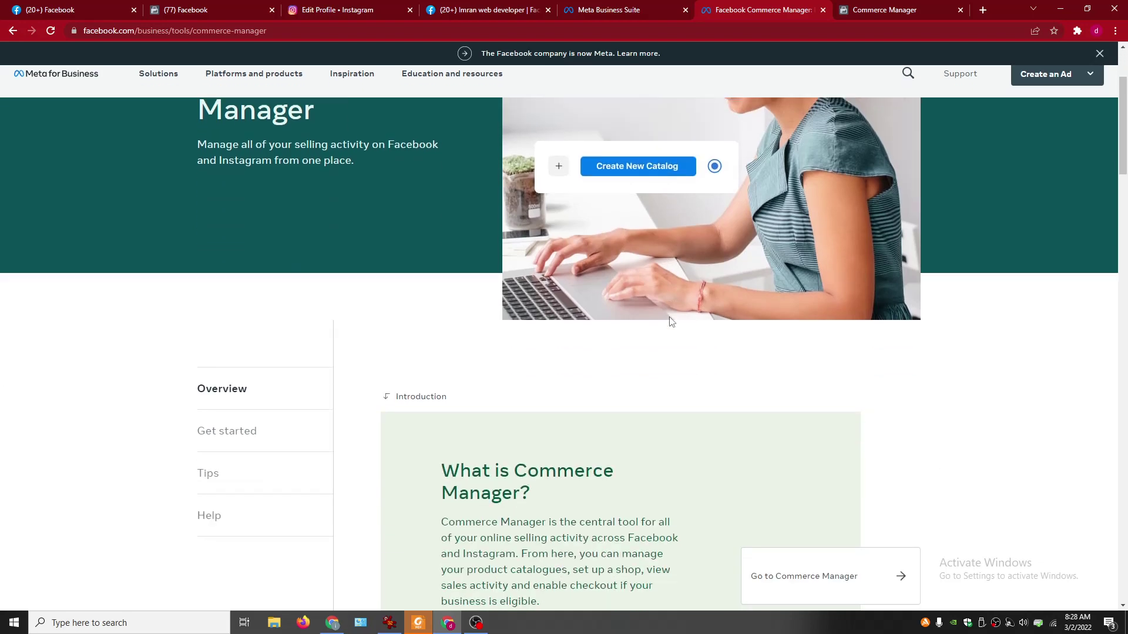
Step: Open Commerce Manager from its introduction page on the Meta for Business site
{"action": "scroll", "coordinate": [617, 211], "scroll_direction": "up", "scroll_amount": 3}
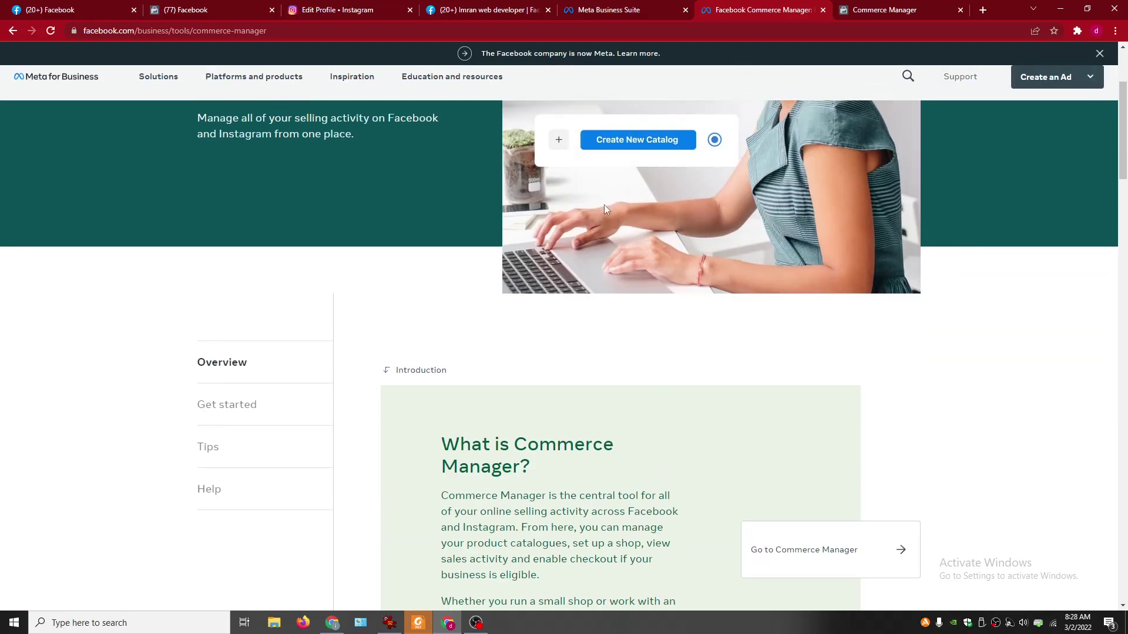
{"action": "scroll", "coordinate": [740, 298], "scroll_direction": "down", "scroll_amount": 5}
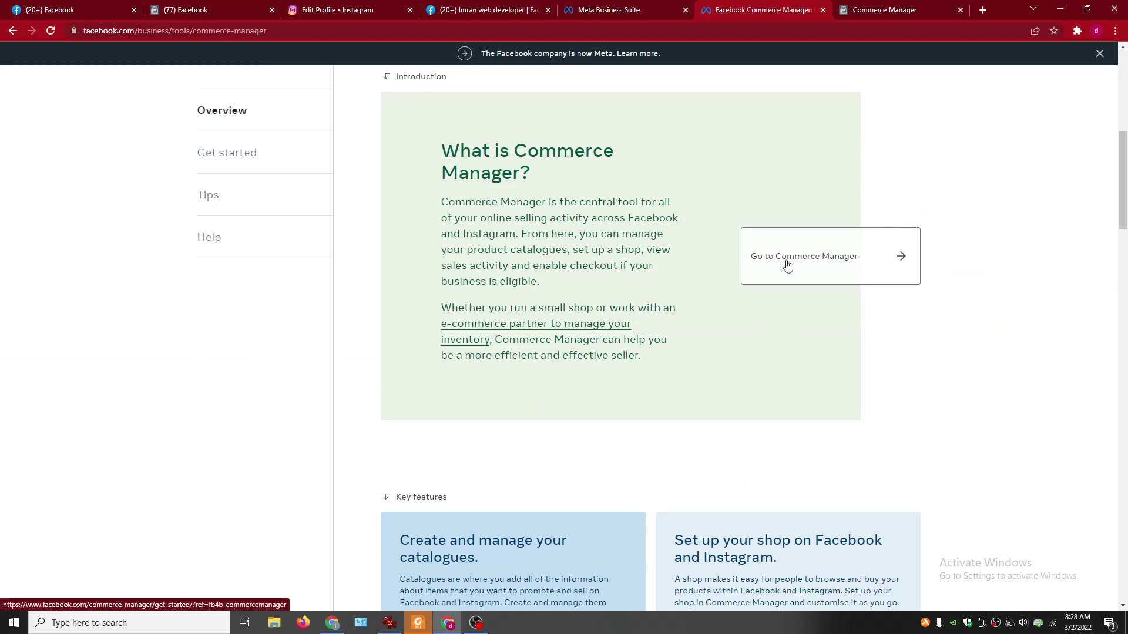
{"action": "left_click", "coordinate": [793, 267]}
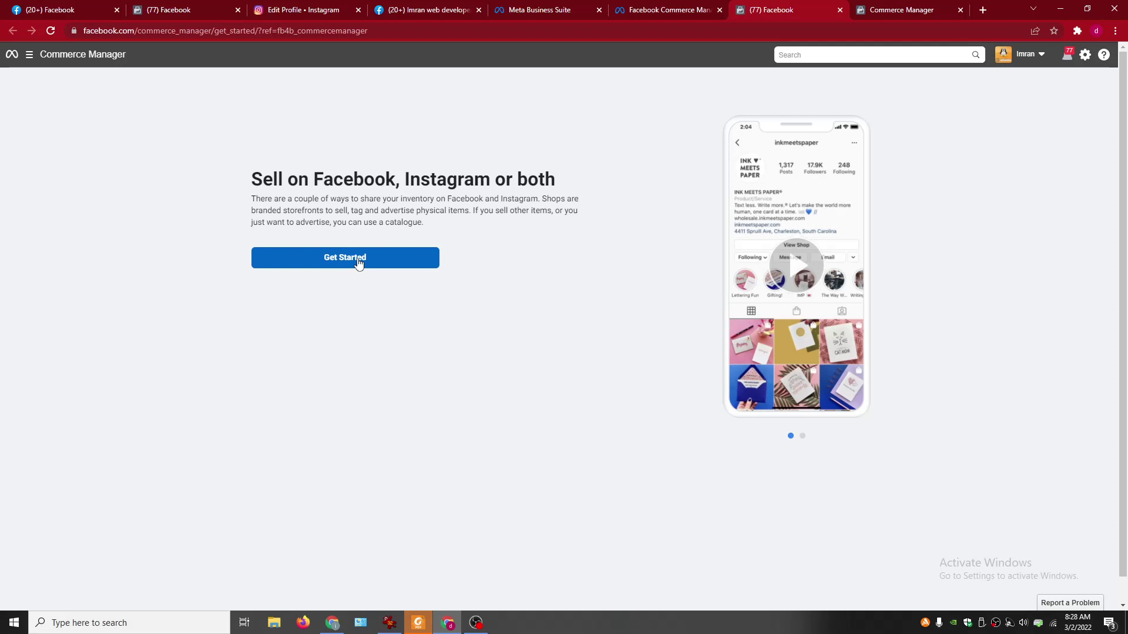
Step: Start creating a catalogue with E-commerce as its type and Products as the items sold
{"action": "left_click", "coordinate": [359, 264]}
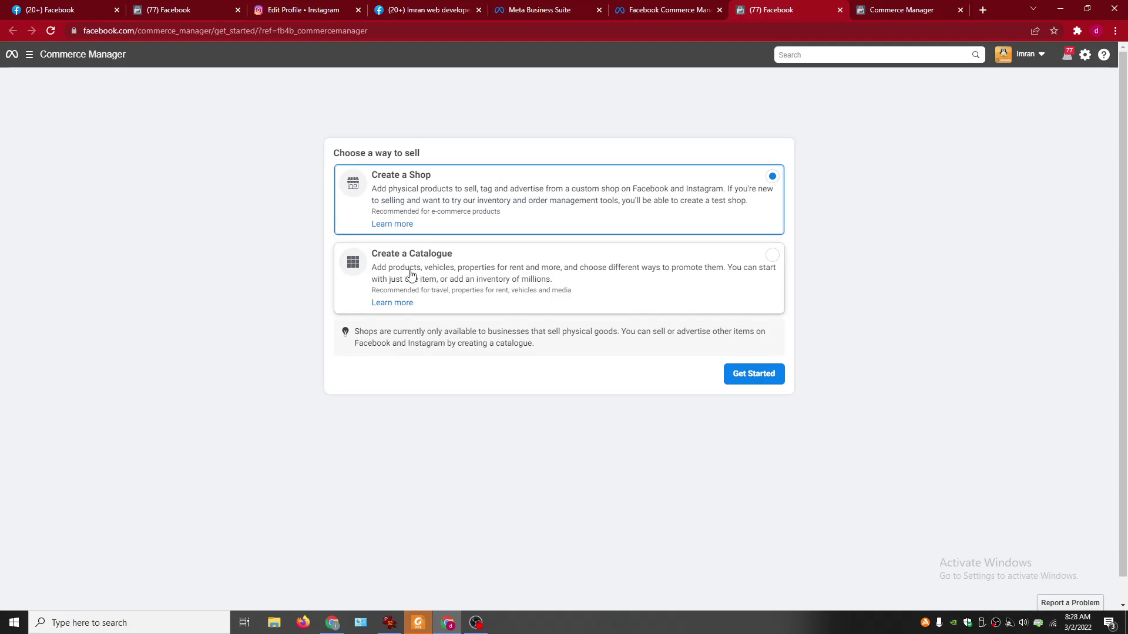
{"action": "left_click", "coordinate": [371, 274]}
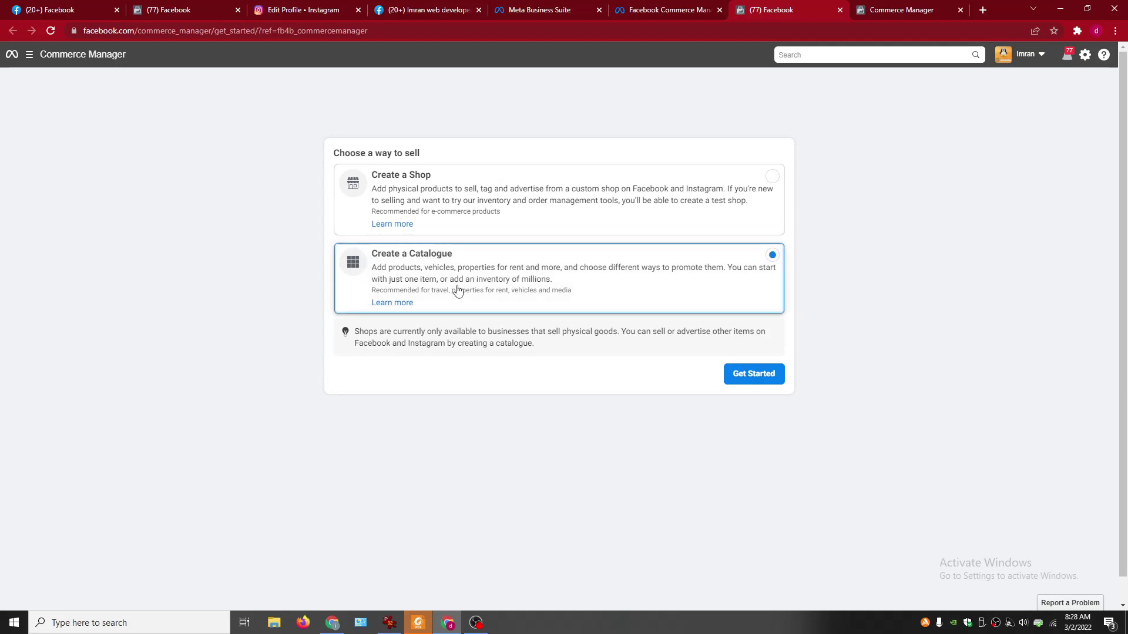
{"action": "left_click", "coordinate": [727, 365]}
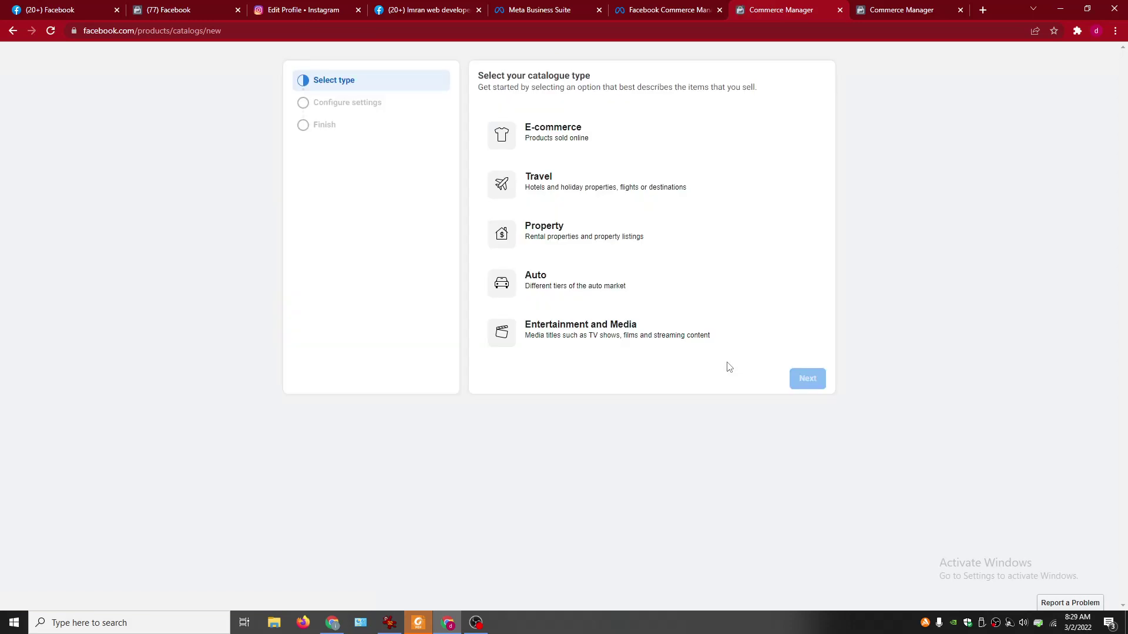
{"action": "left_click", "coordinate": [579, 141]}
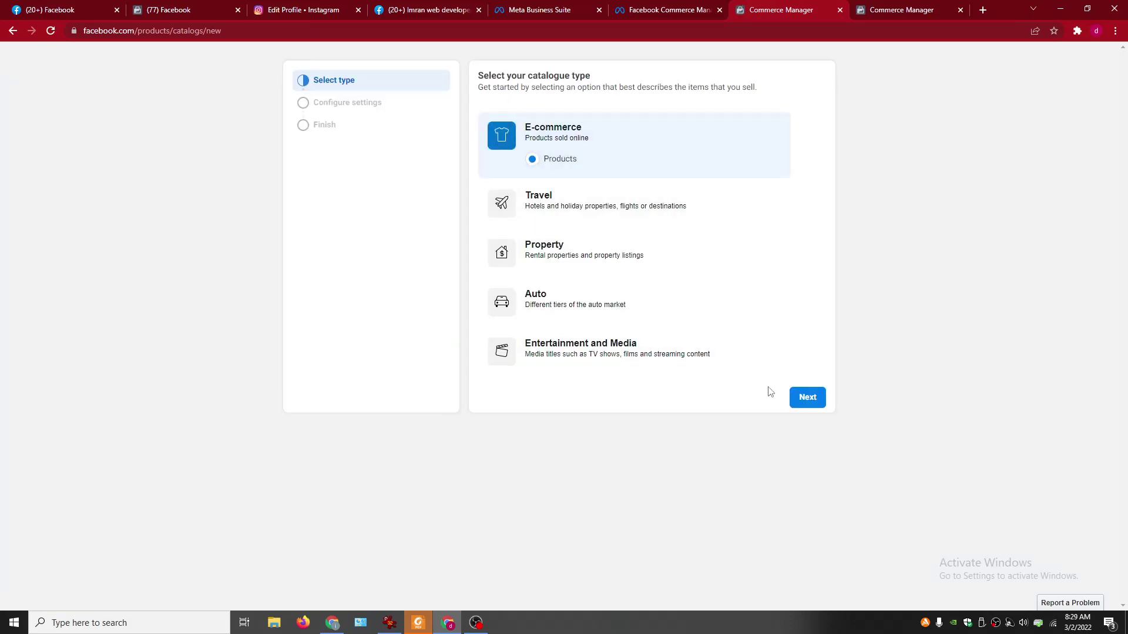
{"action": "left_click", "coordinate": [808, 397]}
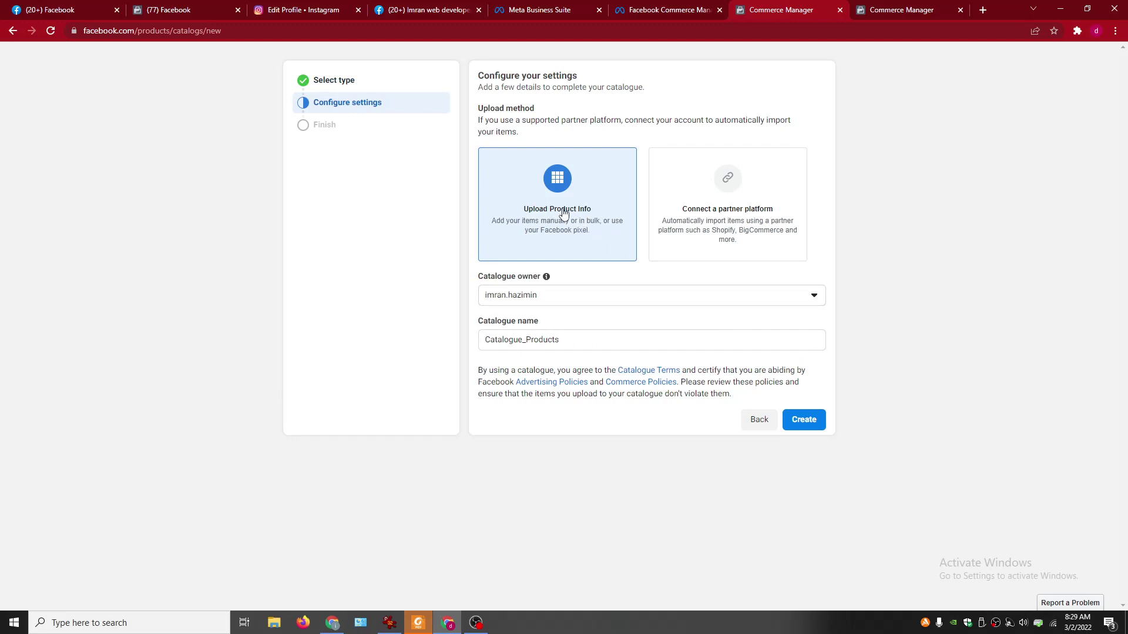
Step: Name the catalogue "for sale", create it with the Upload Product Info method and view it
{"action": "key", "text": "ctrl+f"}
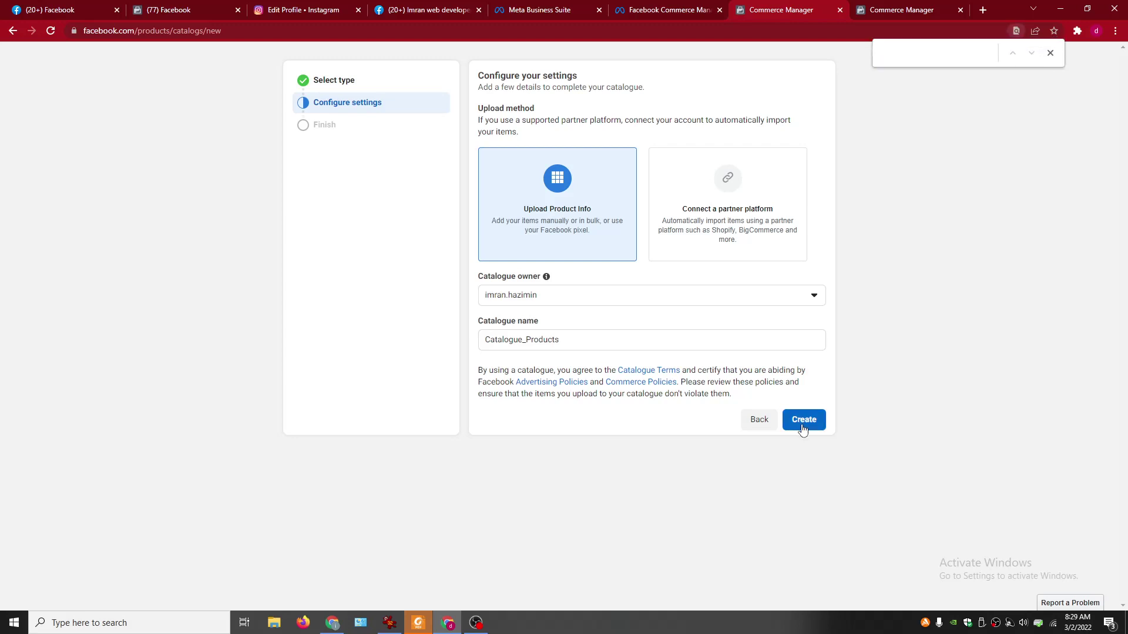
{"action": "left_click_drag", "start_coordinate": [585, 339], "coordinate": [468, 346]}
{"action": "type", "text": "for sale"}
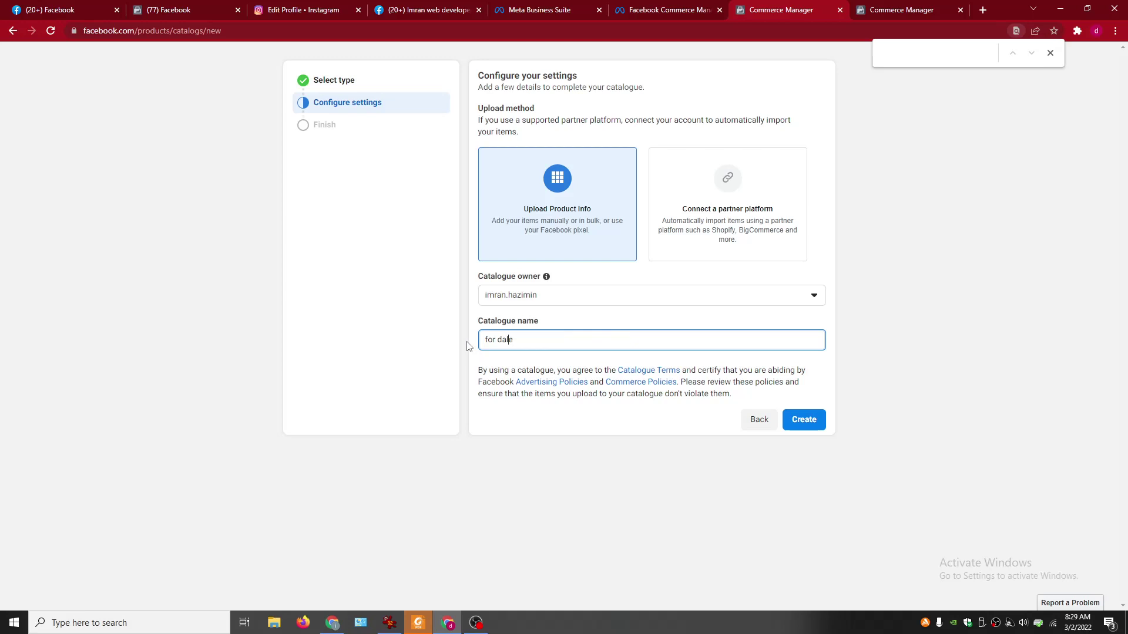
{"action": "left_click", "coordinate": [800, 424]}
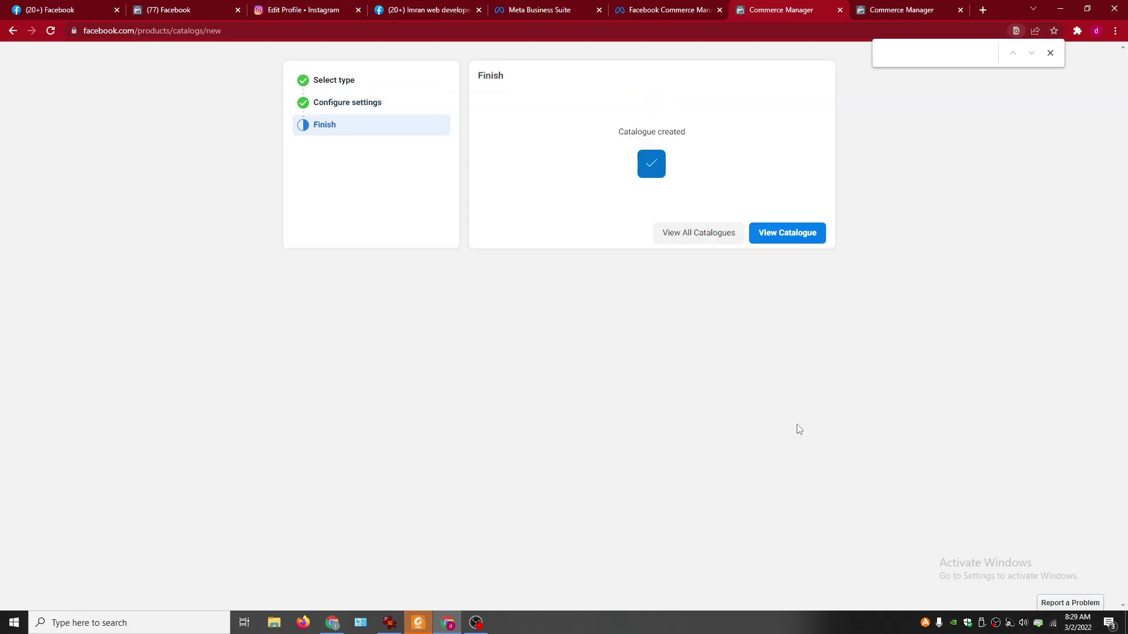
{"action": "left_click", "coordinate": [778, 239]}
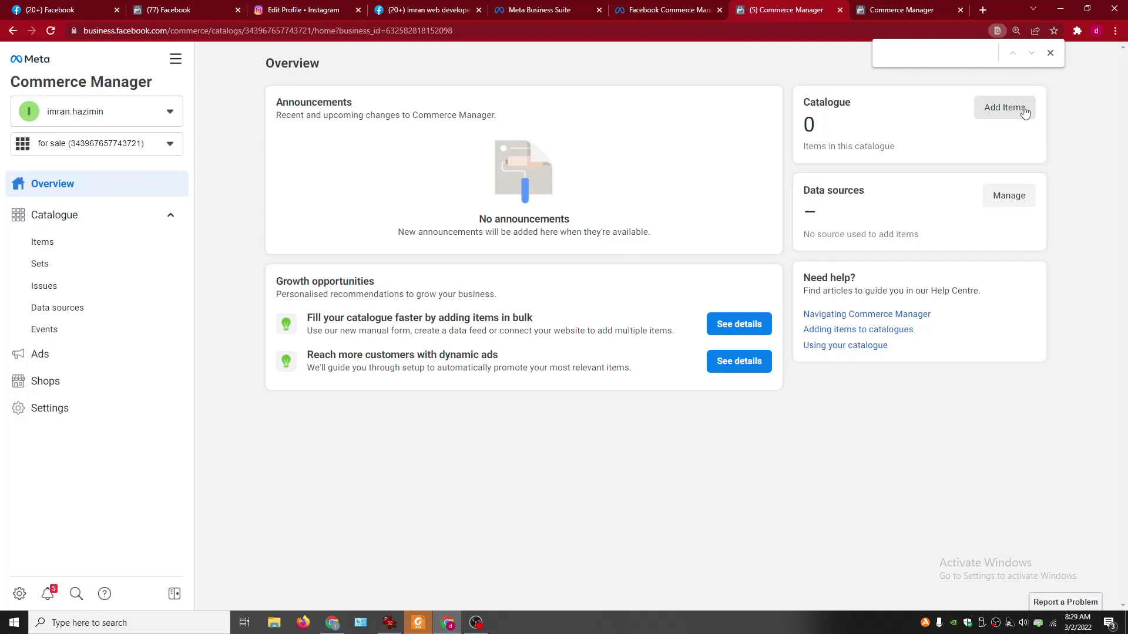
Step: Open the manual form for adding multiple items, skipping the tour, and add a second item row
{"action": "left_click", "coordinate": [1024, 112]}
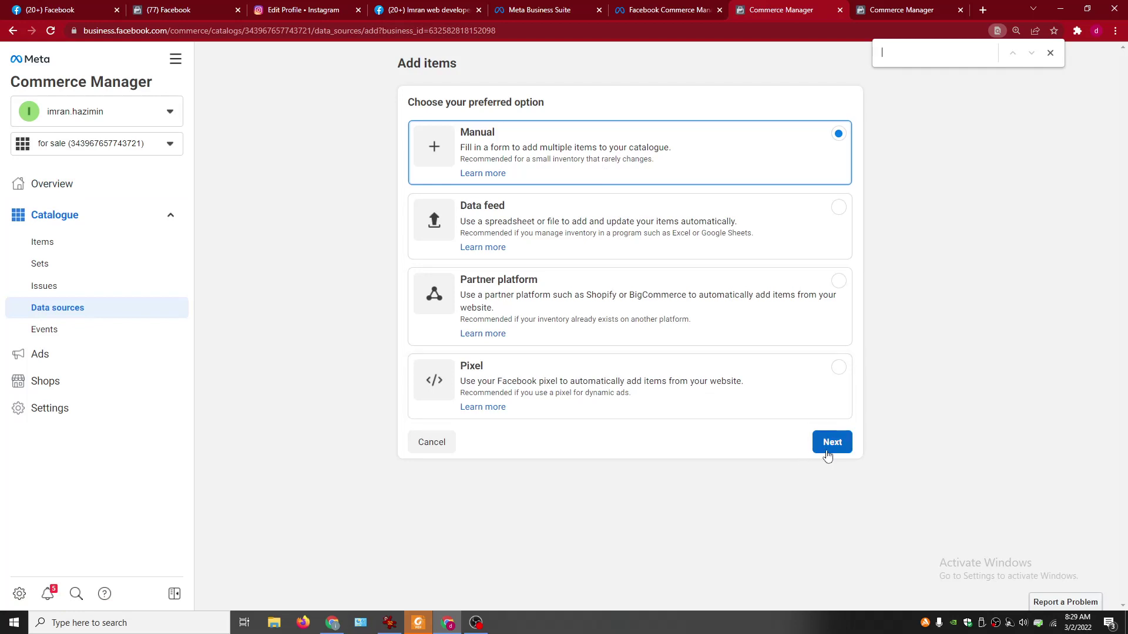
{"action": "left_click", "coordinate": [827, 452]}
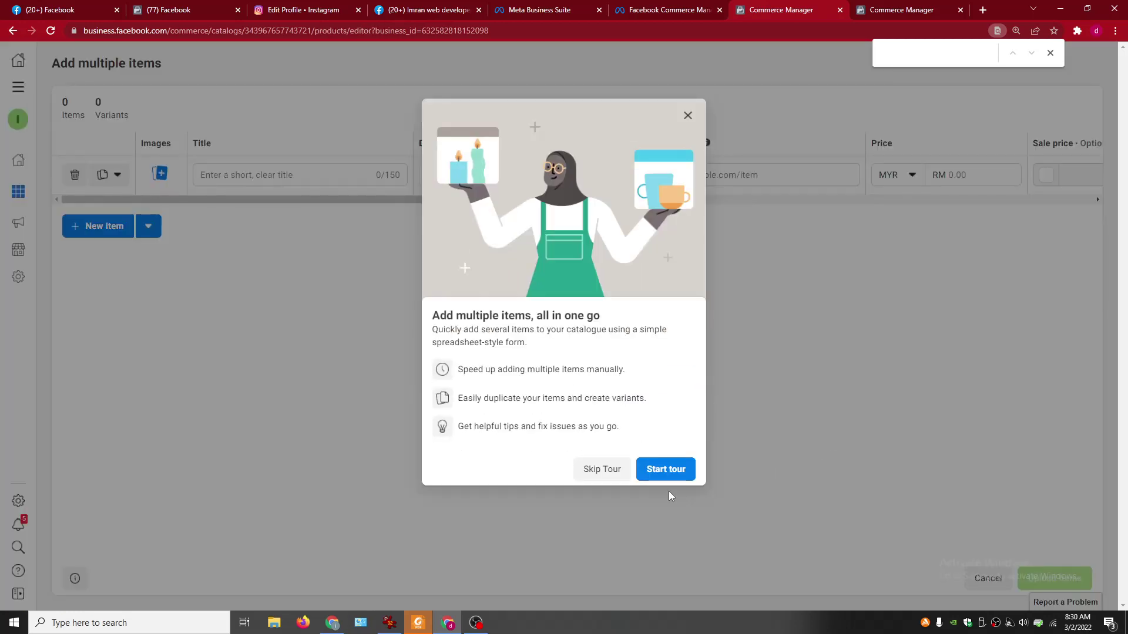
{"action": "left_click", "coordinate": [600, 468]}
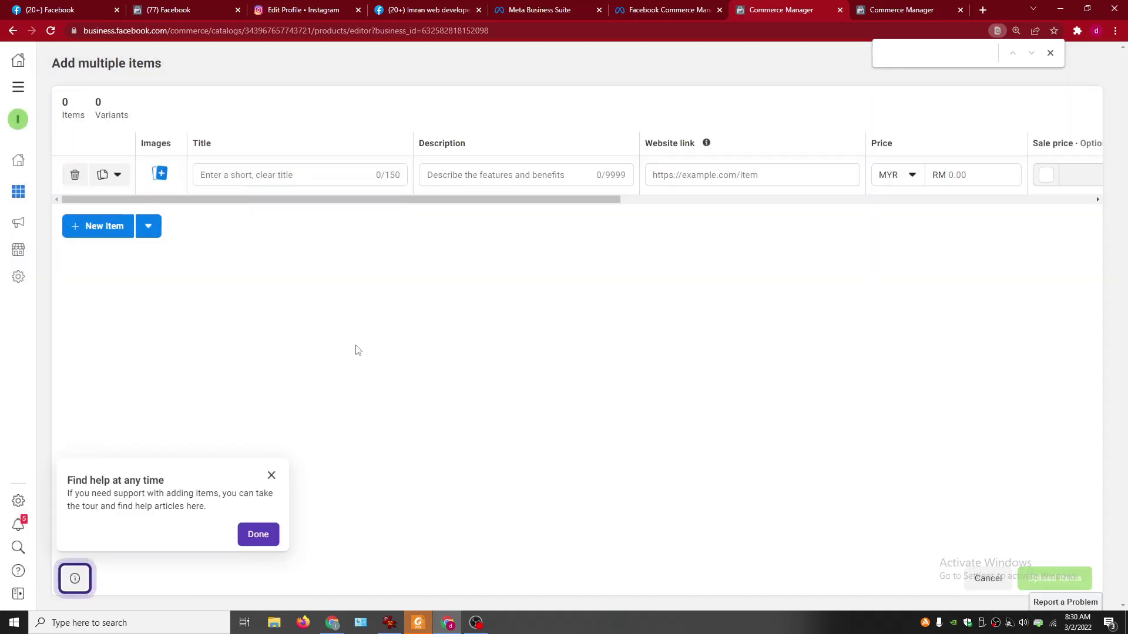
{"action": "left_click", "coordinate": [114, 231]}
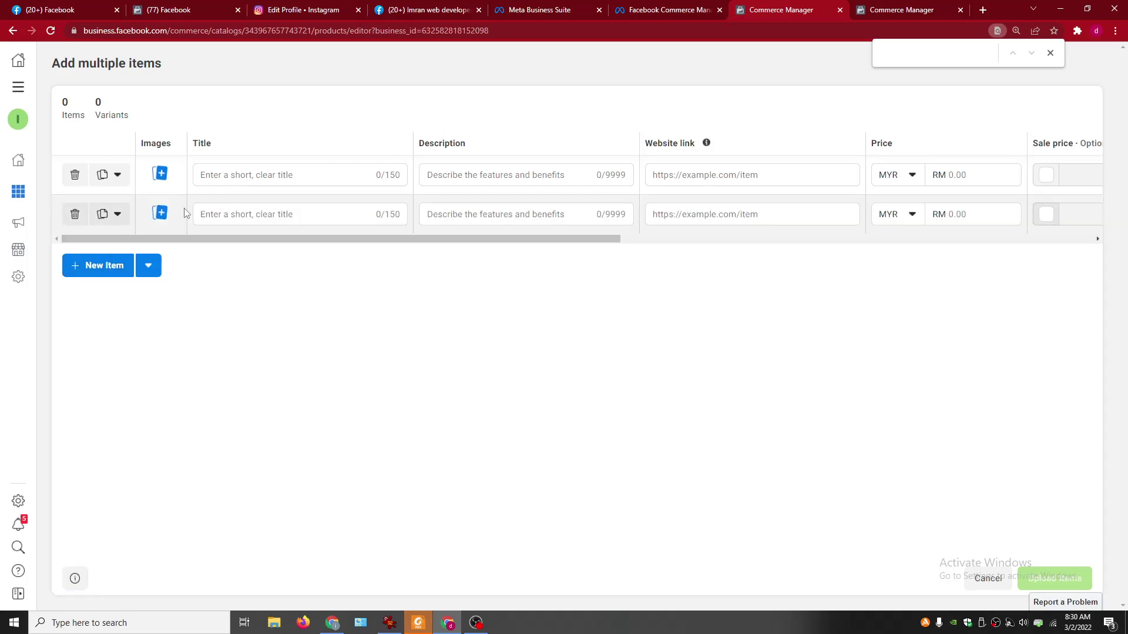
Step: Add the image plain-t-shirt-500x500.png to the first item and save it
{"action": "left_click", "coordinate": [233, 176]}
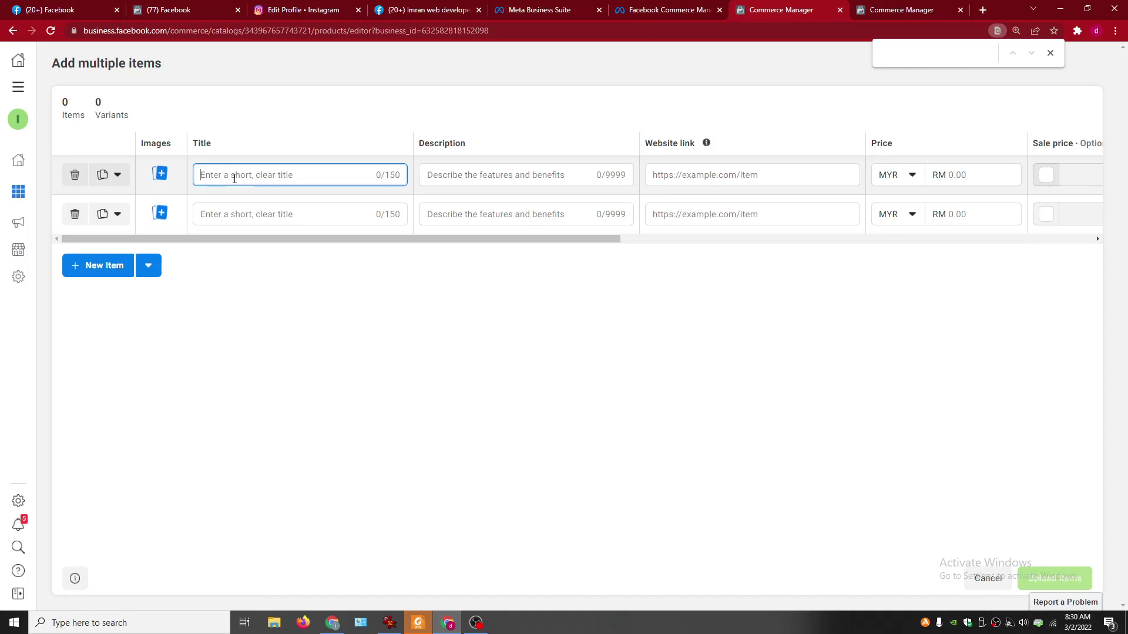
{"action": "left_click", "coordinate": [161, 178]}
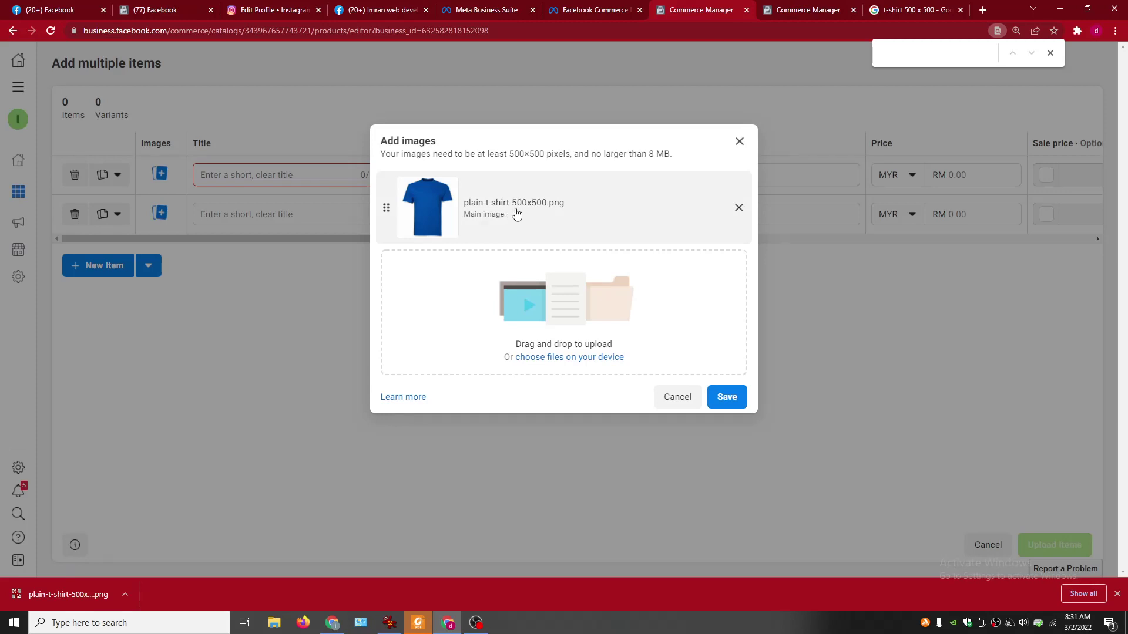
{"action": "left_click", "coordinate": [728, 397]}
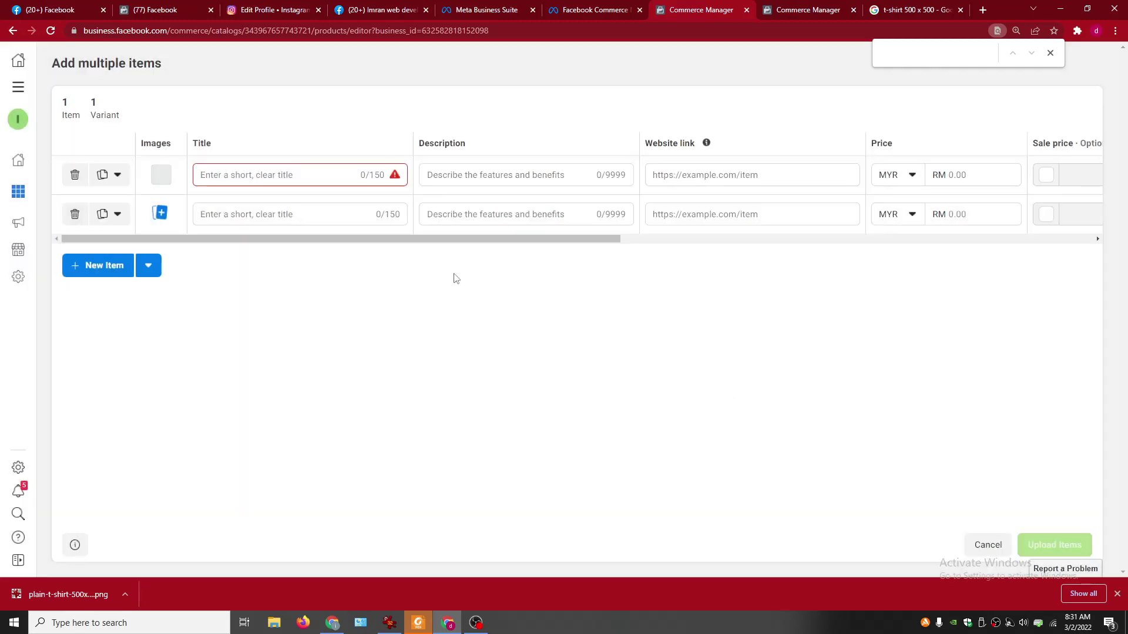
Step: Fill in the "blue t-shirt" and "white t-shirt" items with matching descriptions and a price of RM 15.00 each, and try to upload them
{"action": "left_click", "coordinate": [313, 177]}
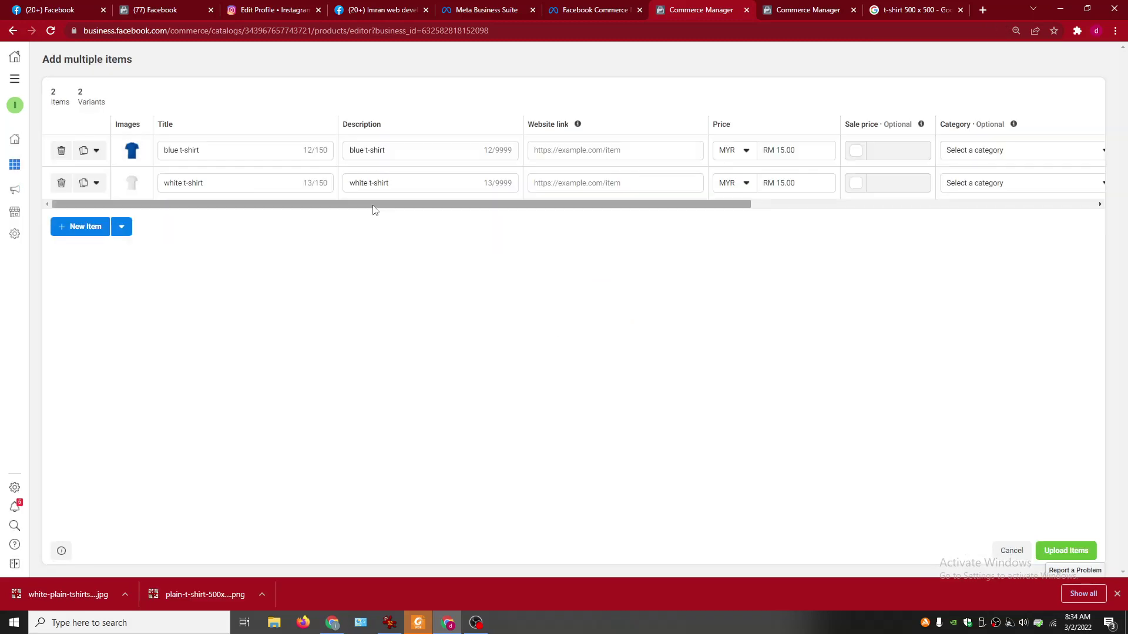
{"action": "left_click_drag", "start_coordinate": [375, 211], "coordinate": [755, 192]}
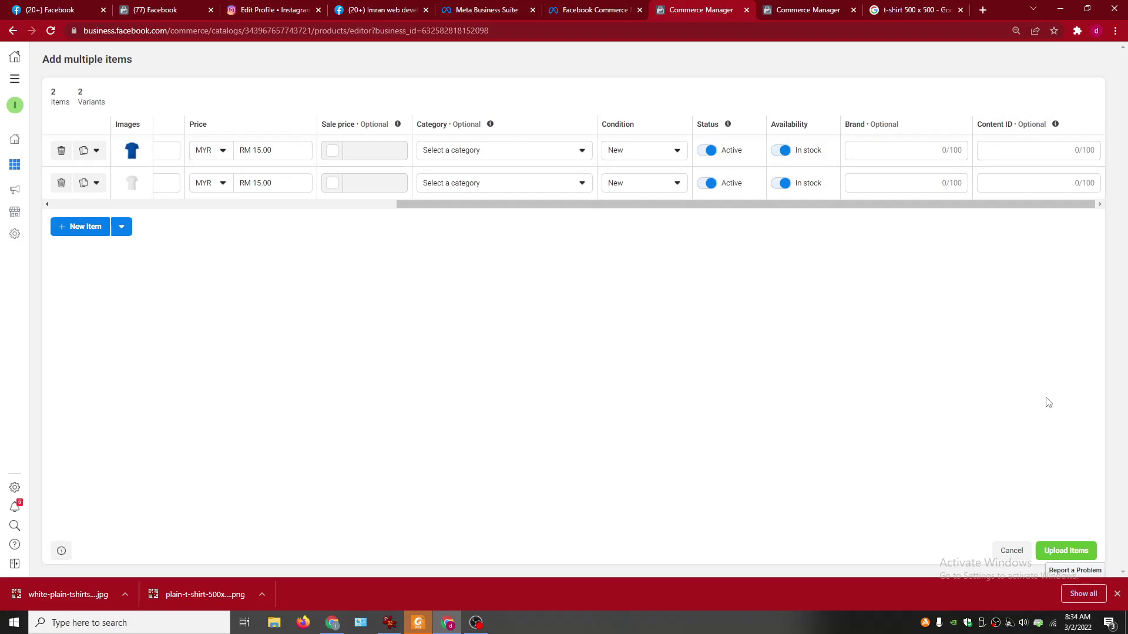
{"action": "left_click", "coordinate": [1080, 553]}
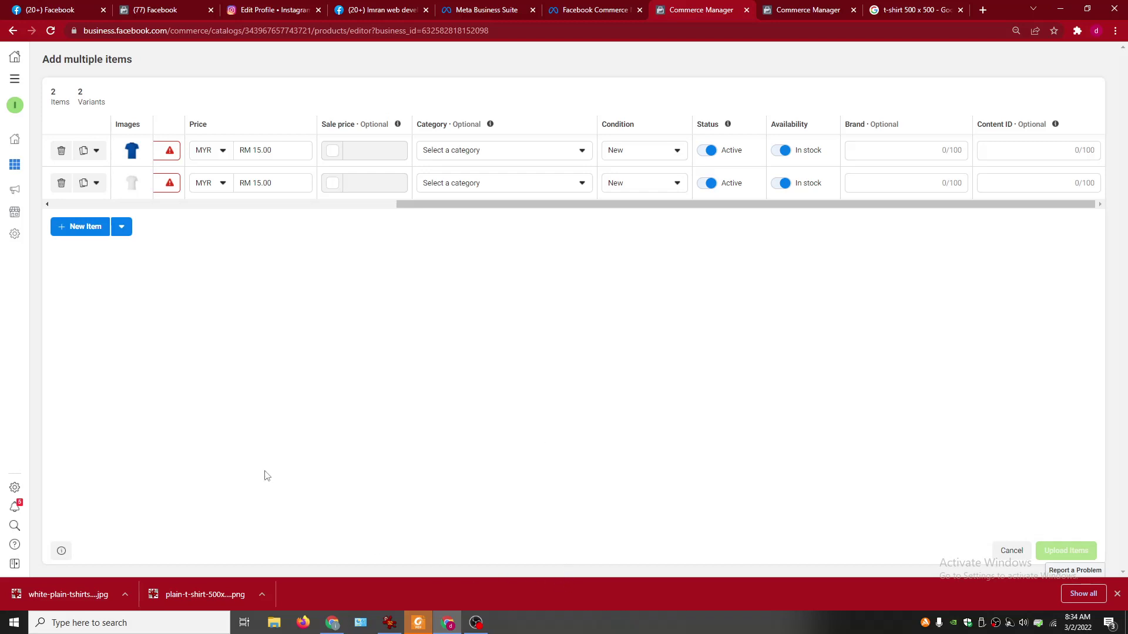
Step: Fill in the website links for both t-shirts, upload the items to the catalogue and view the item list
{"action": "left_click_drag", "start_coordinate": [425, 205], "coordinate": [197, 215]}
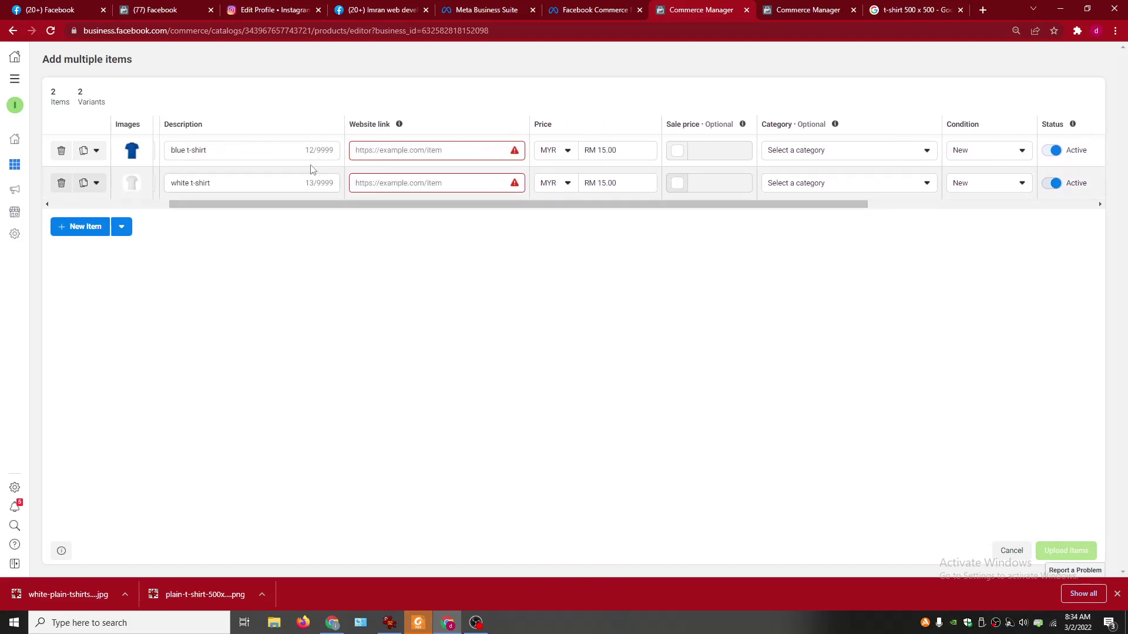
{"action": "left_click", "coordinate": [387, 151]}
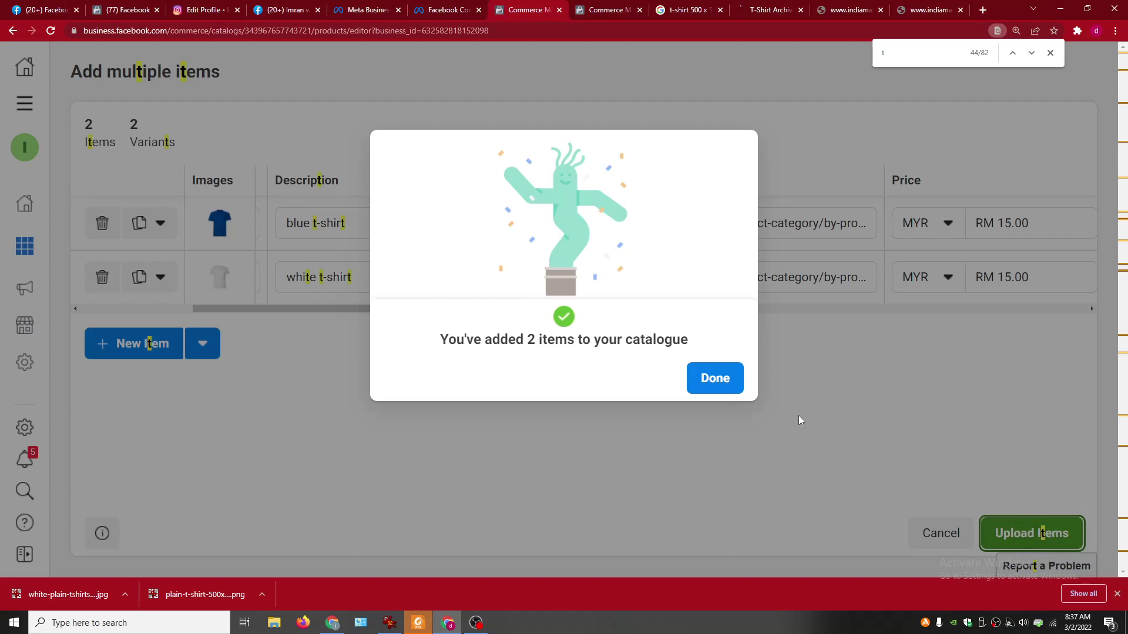
{"action": "left_click", "coordinate": [727, 388]}
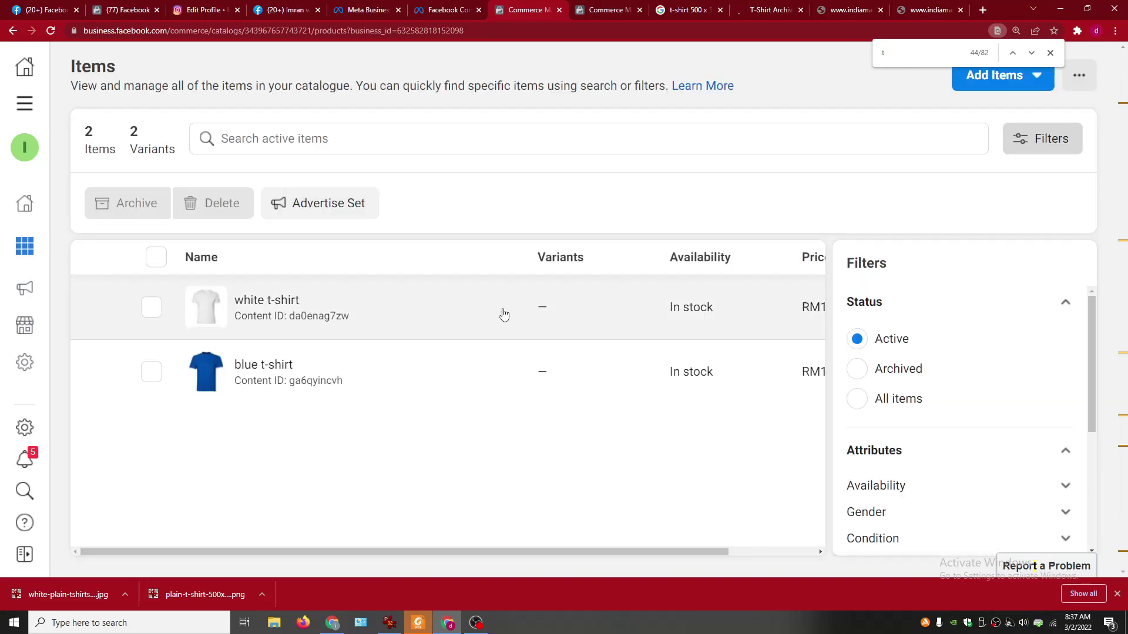
{"action": "left_click_drag", "start_coordinate": [590, 550], "coordinate": [480, 542]}
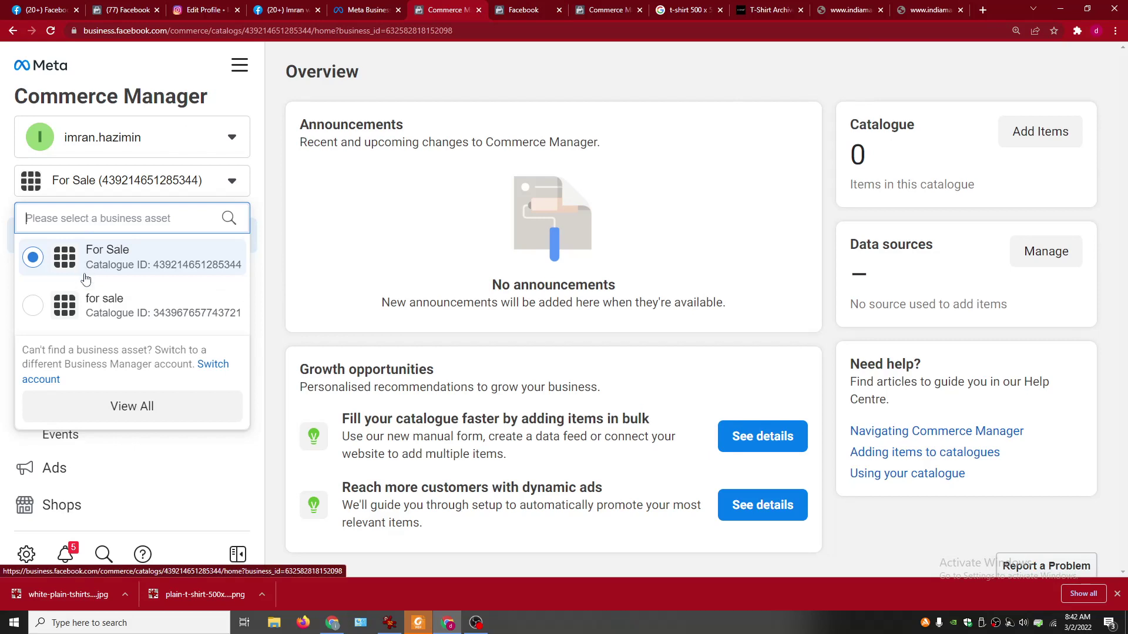
Step: Switch to the lowercase "for sale" catalogue, check its item count and start setting up a shop
{"action": "left_click", "coordinate": [82, 305]}
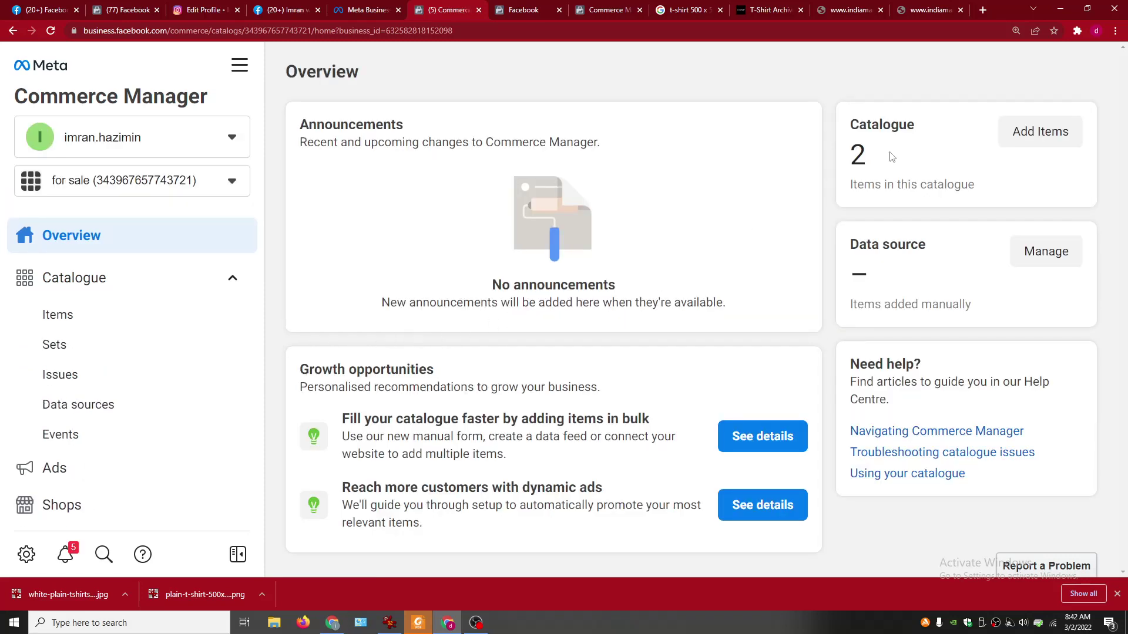
{"action": "left_click_drag", "start_coordinate": [850, 115], "coordinate": [907, 164]}
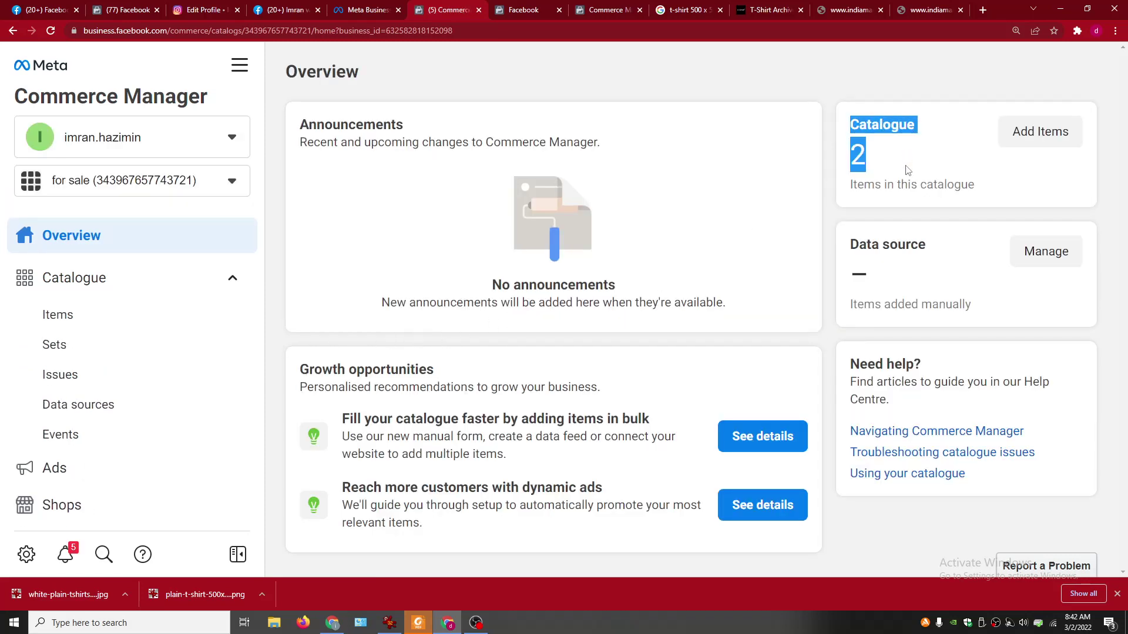
{"action": "scroll", "coordinate": [38, 358], "scroll_direction": "down", "scroll_amount": 1}
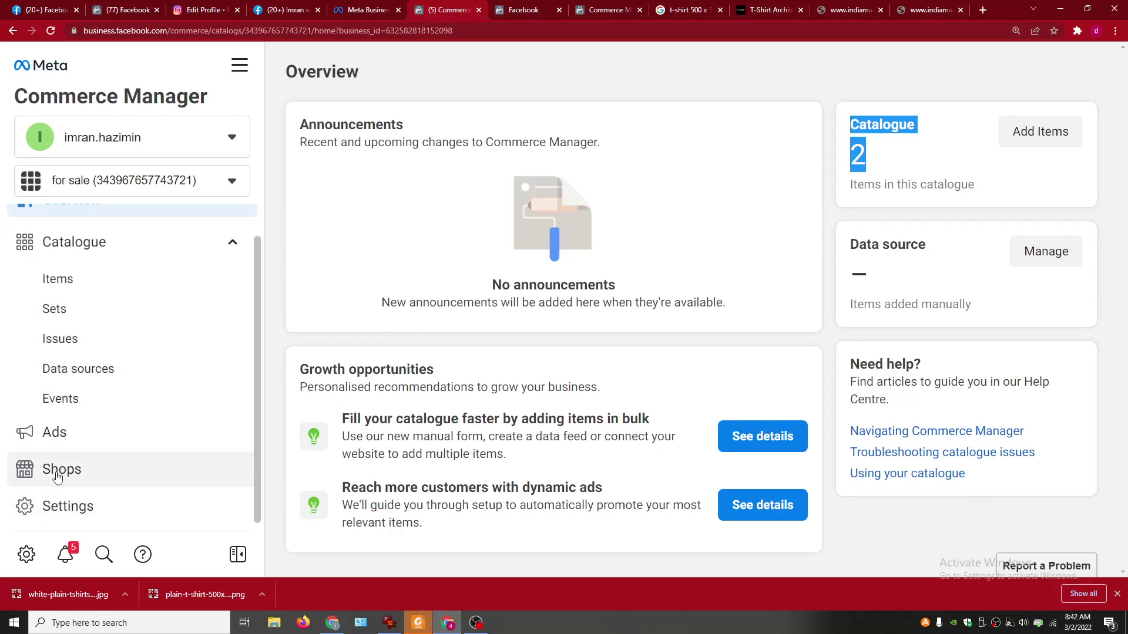
{"action": "left_click", "coordinate": [57, 477]}
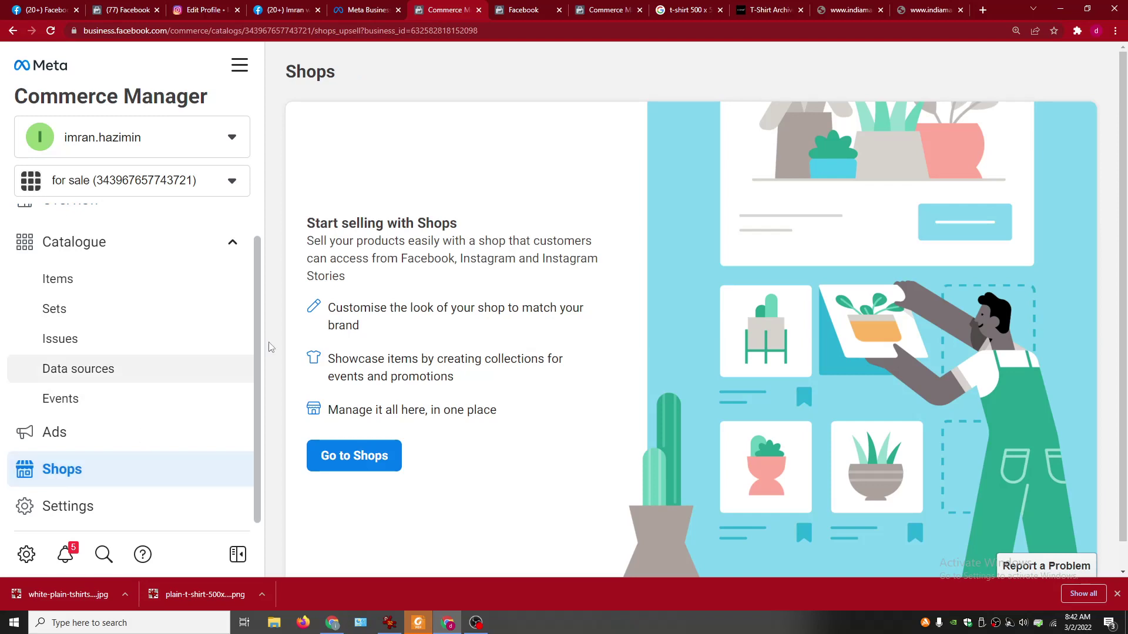
{"action": "left_click", "coordinate": [370, 462]}
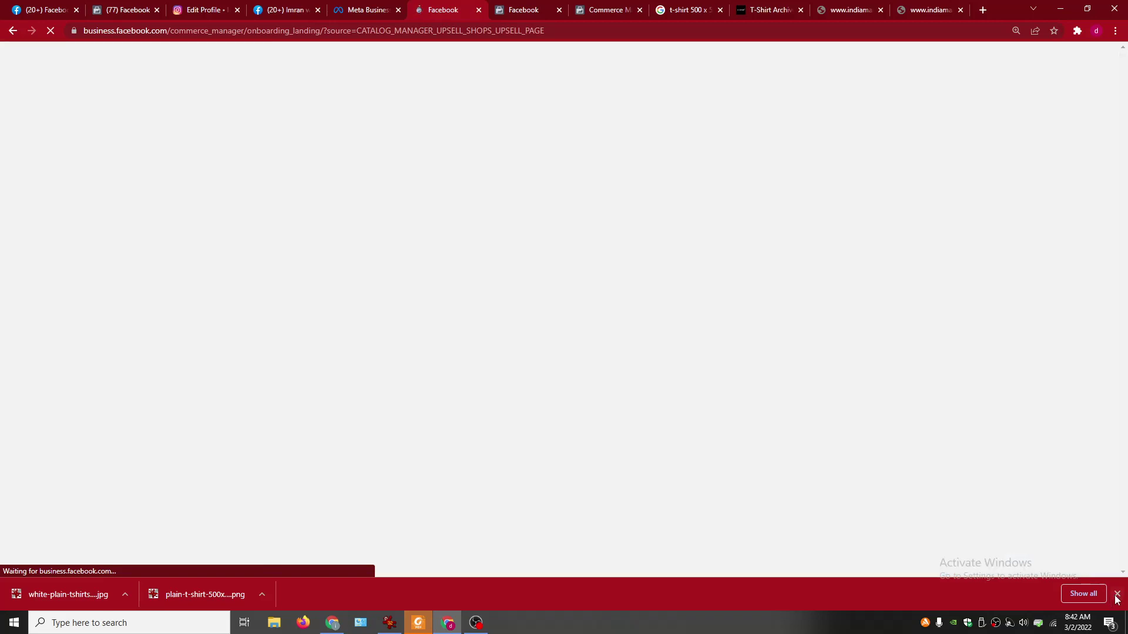
{"action": "left_click", "coordinate": [1116, 594]}
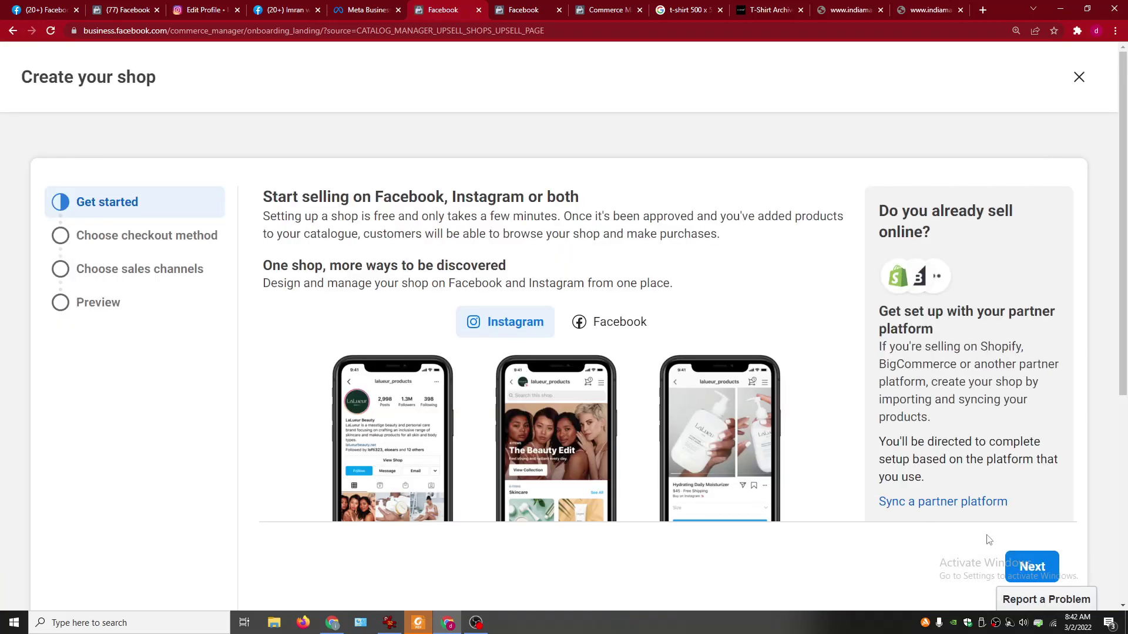
Step: Go past the shop introduction and choose Checkout with messaging as the shop's checkout method
{"action": "left_click", "coordinate": [1045, 567]}
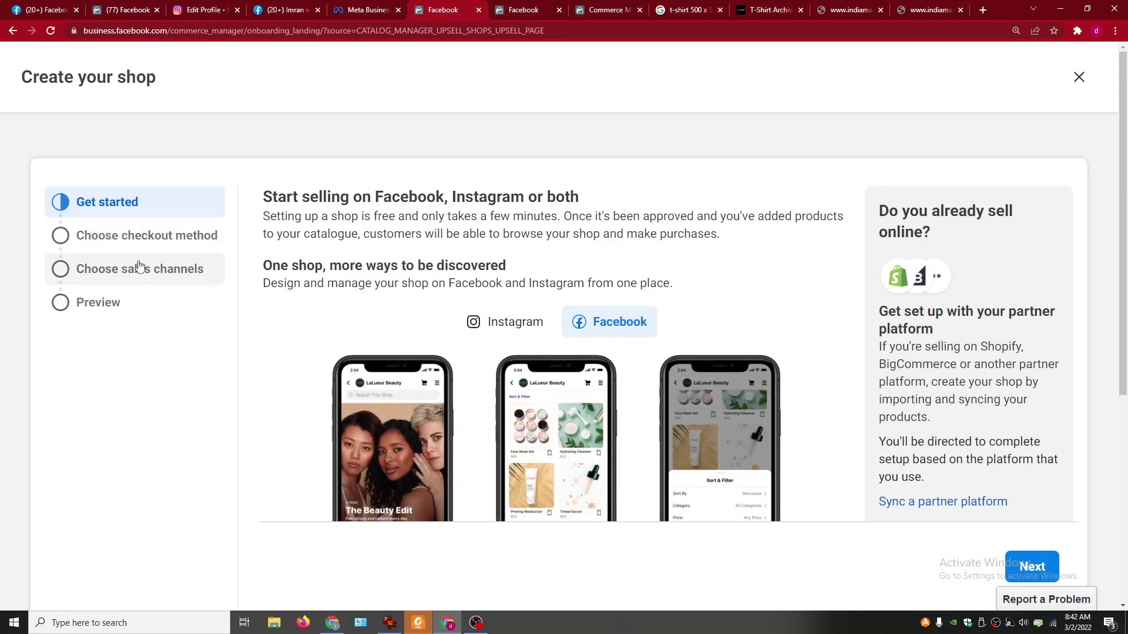
{"action": "left_click", "coordinate": [1051, 567]}
{"action": "scroll", "coordinate": [662, 393], "scroll_direction": "down", "scroll_amount": 4}
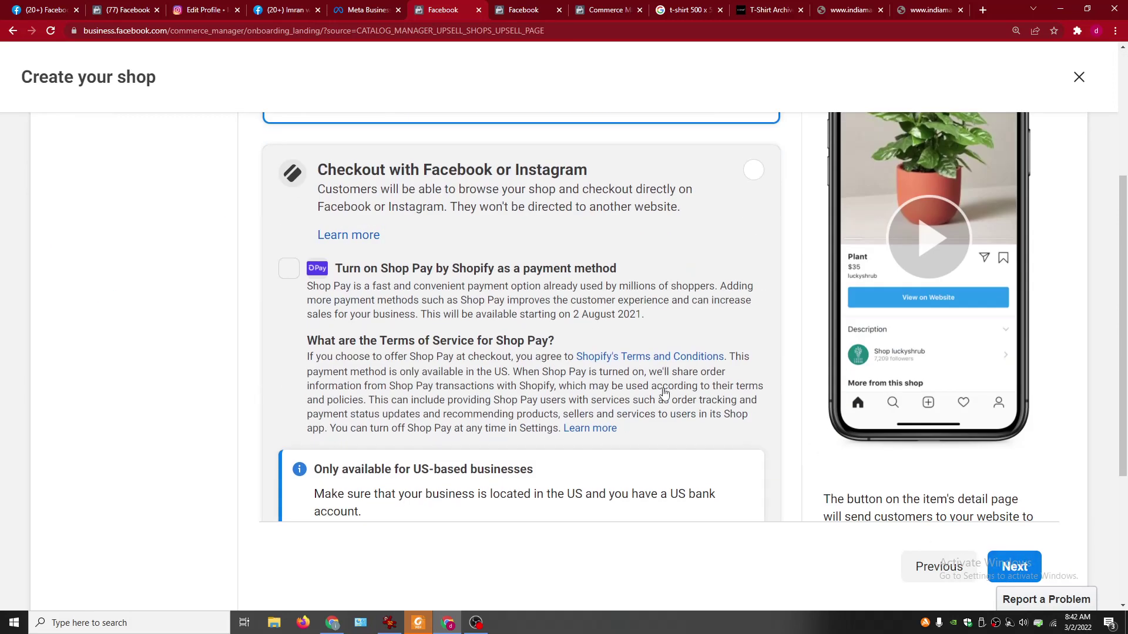
{"action": "scroll", "coordinate": [558, 482], "scroll_direction": "down", "scroll_amount": 4}
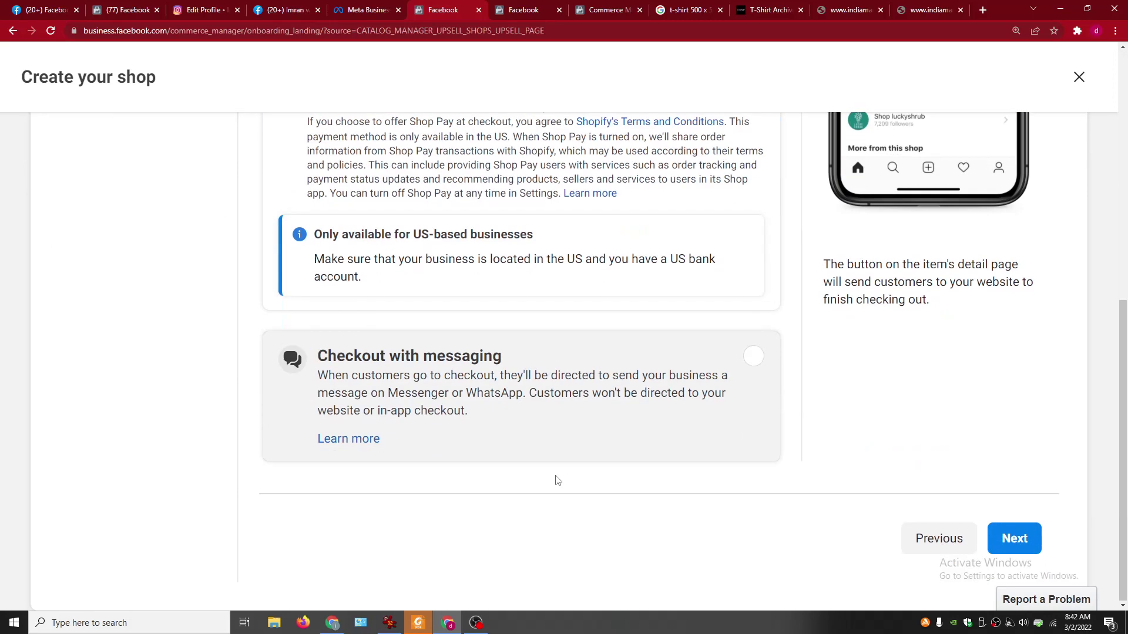
{"action": "left_click", "coordinate": [476, 395]}
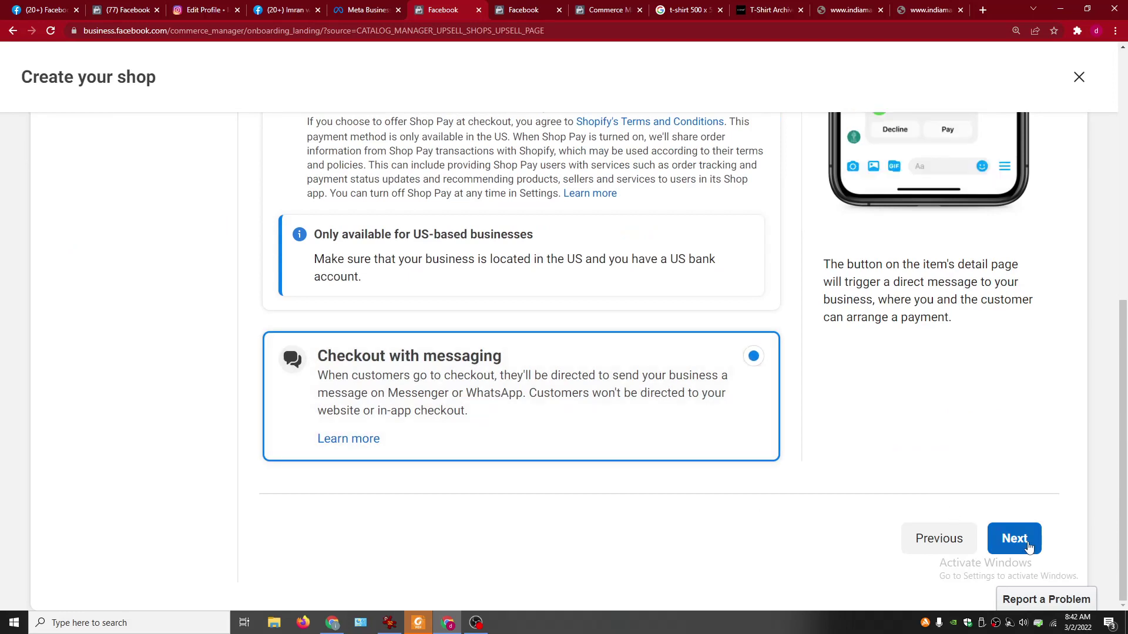
{"action": "left_click", "coordinate": [1030, 548]}
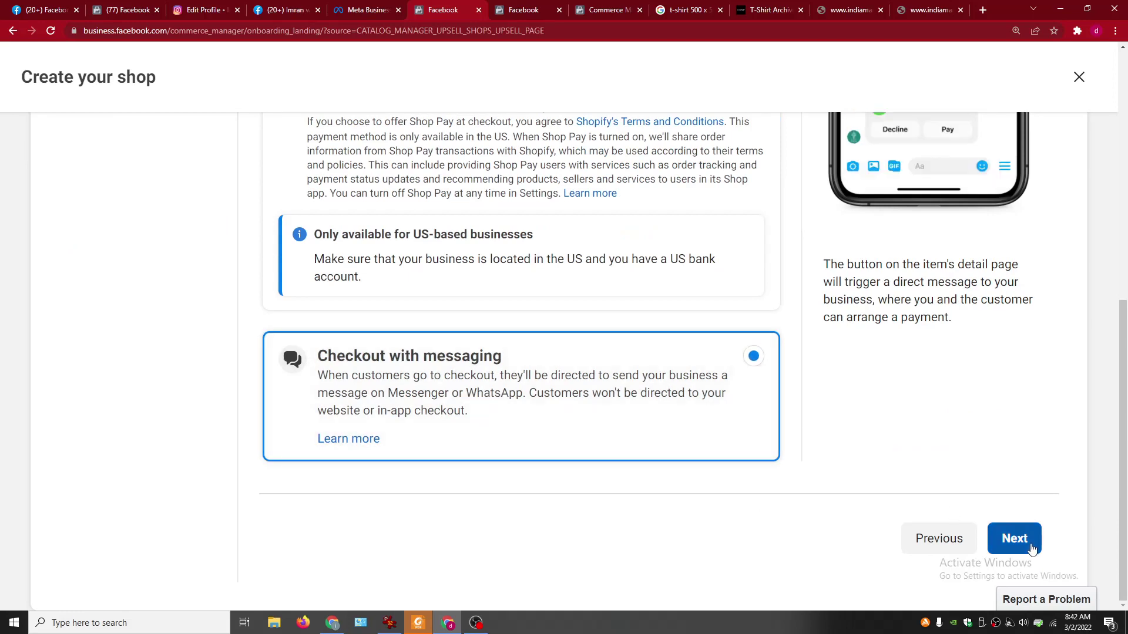
{"action": "left_click", "coordinate": [1031, 548]}
Step: Choose the FCM Designer Facebook Page as the sales channel and continue with the already selected business account
{"action": "key", "text": "ctrl+f"}
{"action": "type", "text": "t"}
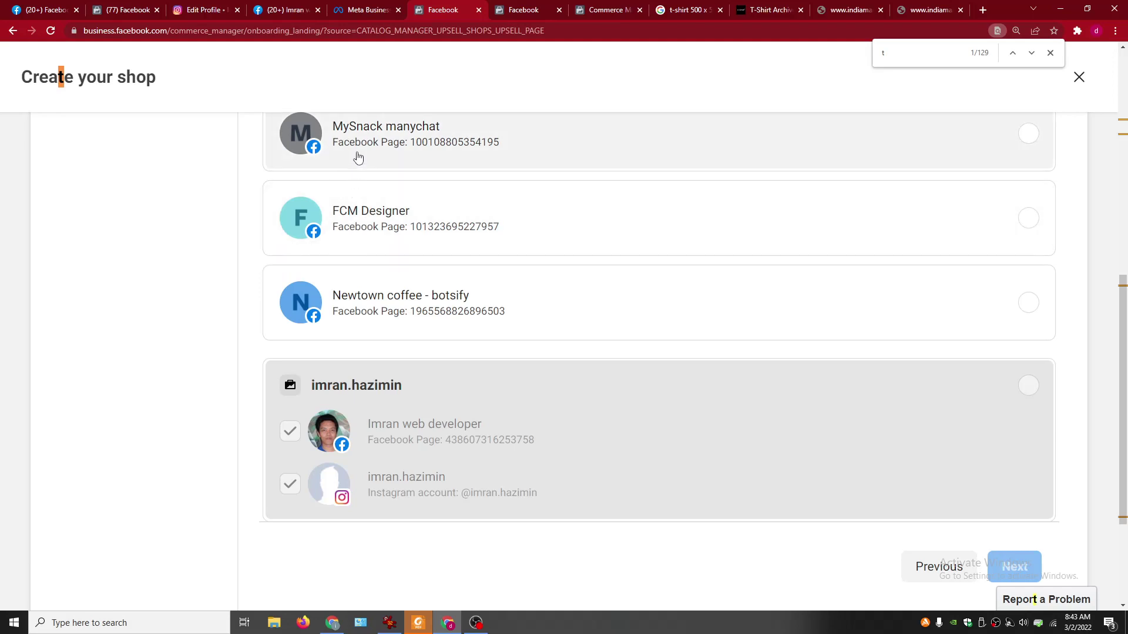
{"action": "left_click", "coordinate": [409, 222]}
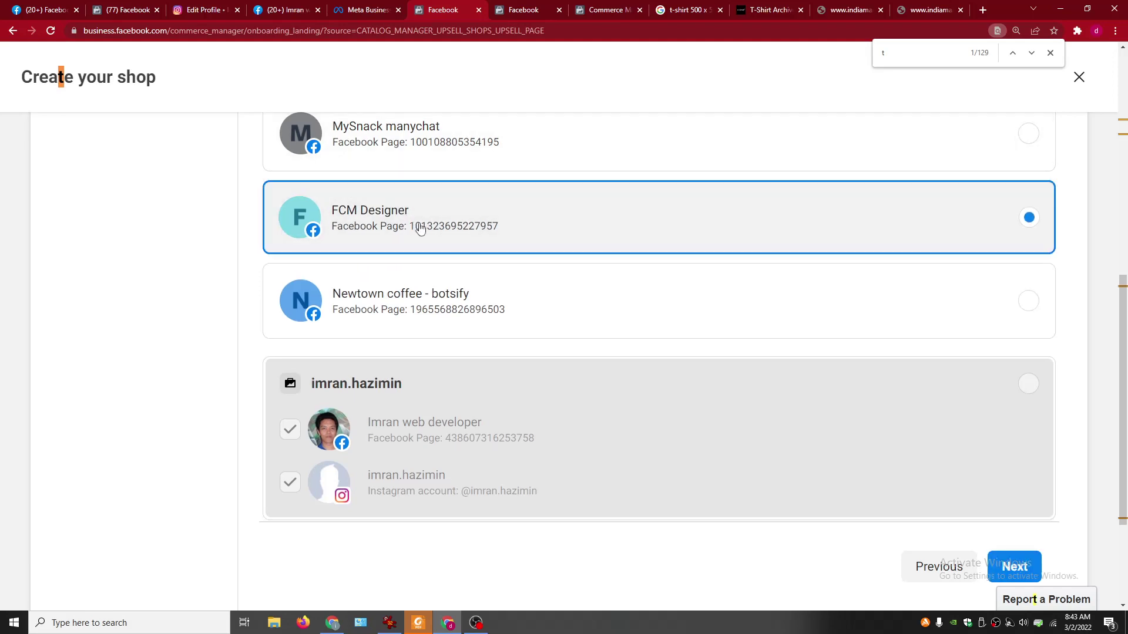
{"action": "left_click", "coordinate": [1008, 568]}
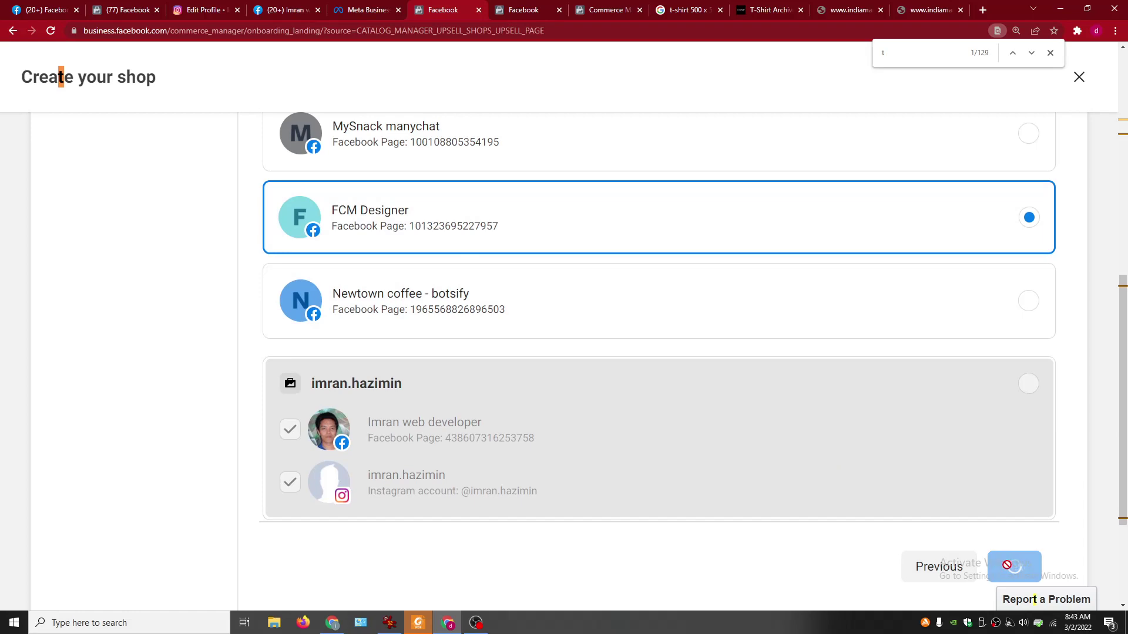
{"action": "key", "text": "ctrl+plus"}
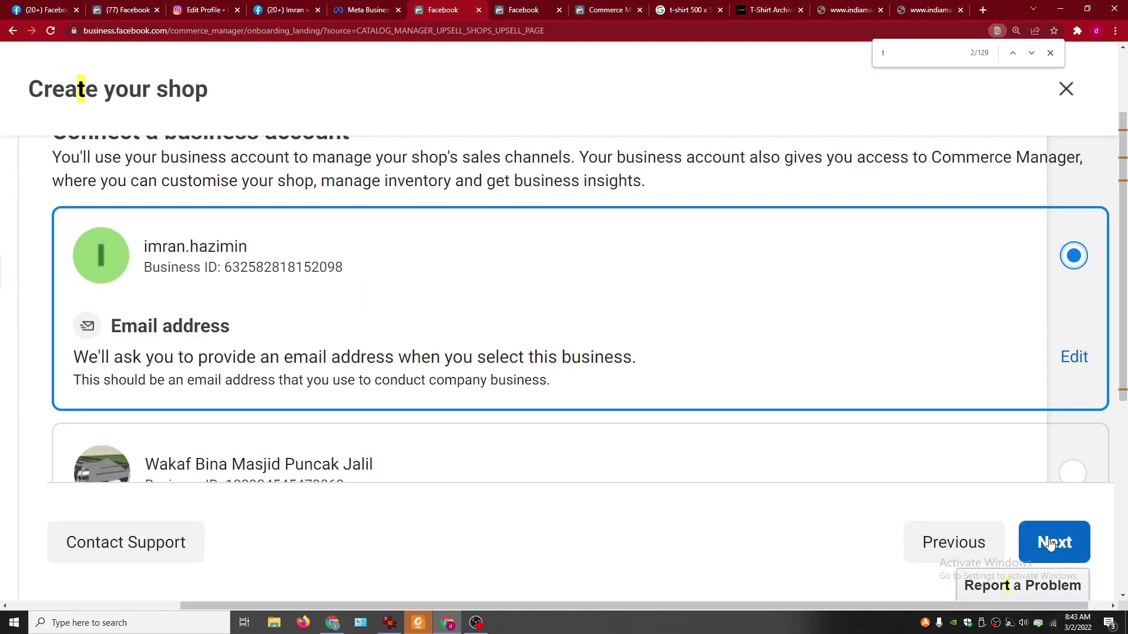
{"action": "left_click", "coordinate": [1050, 543]}
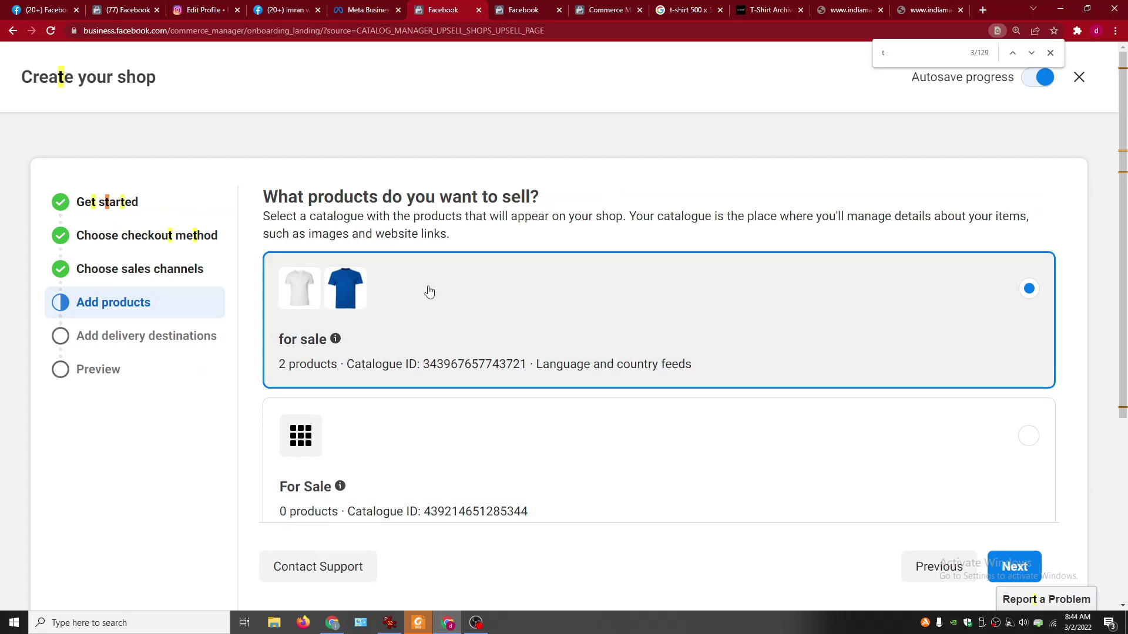
Step: Use the lowercase "for sale" catalogue for the shop's products and set Malaysia as the delivery destination
{"action": "scroll", "coordinate": [435, 302], "scroll_direction": "down", "scroll_amount": 3}
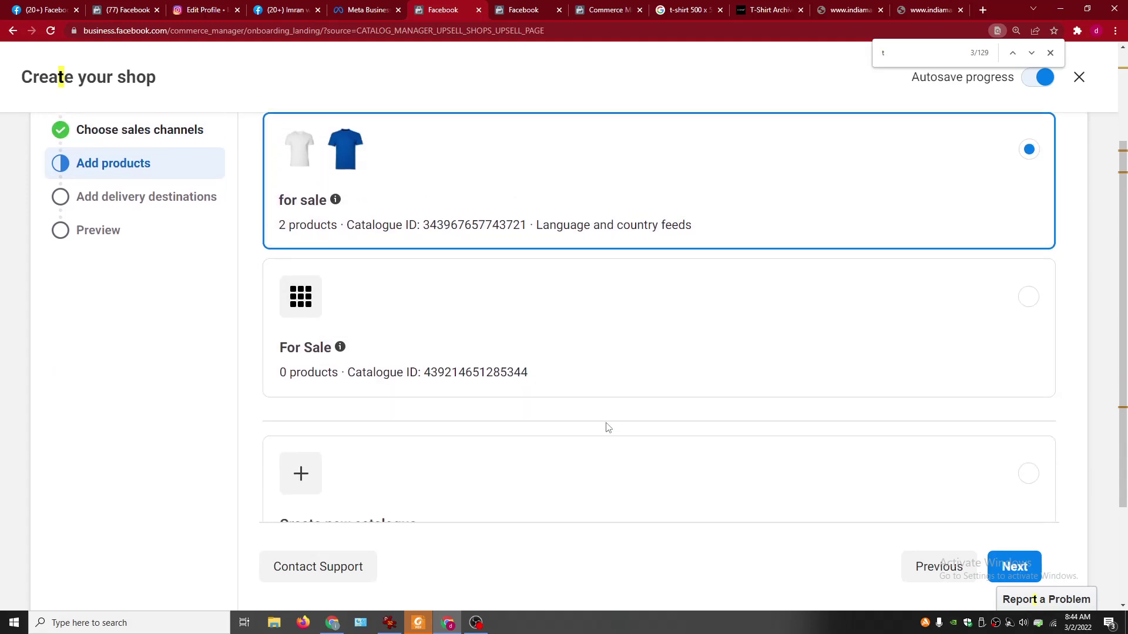
{"action": "scroll", "coordinate": [608, 428], "scroll_direction": "down", "scroll_amount": 3}
{"action": "left_click", "coordinate": [1004, 539]}
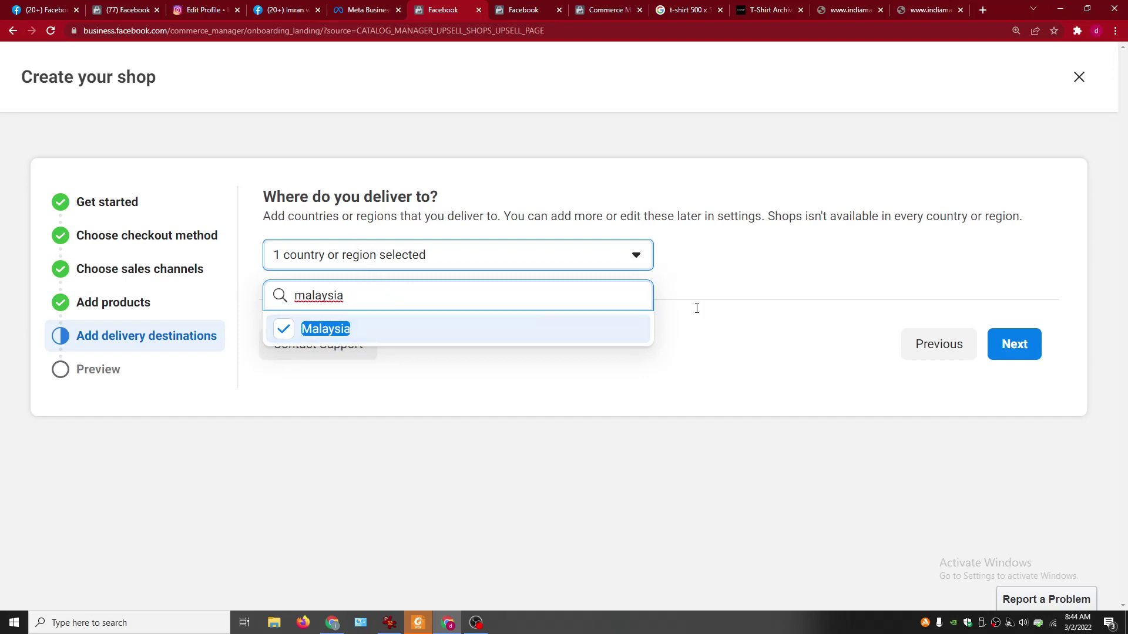
{"action": "left_click", "coordinate": [1016, 356]}
Step: Review the shop overview, agree to the Seller Agreement and finish the shop setup
{"action": "key", "text": "ctrl+f"}
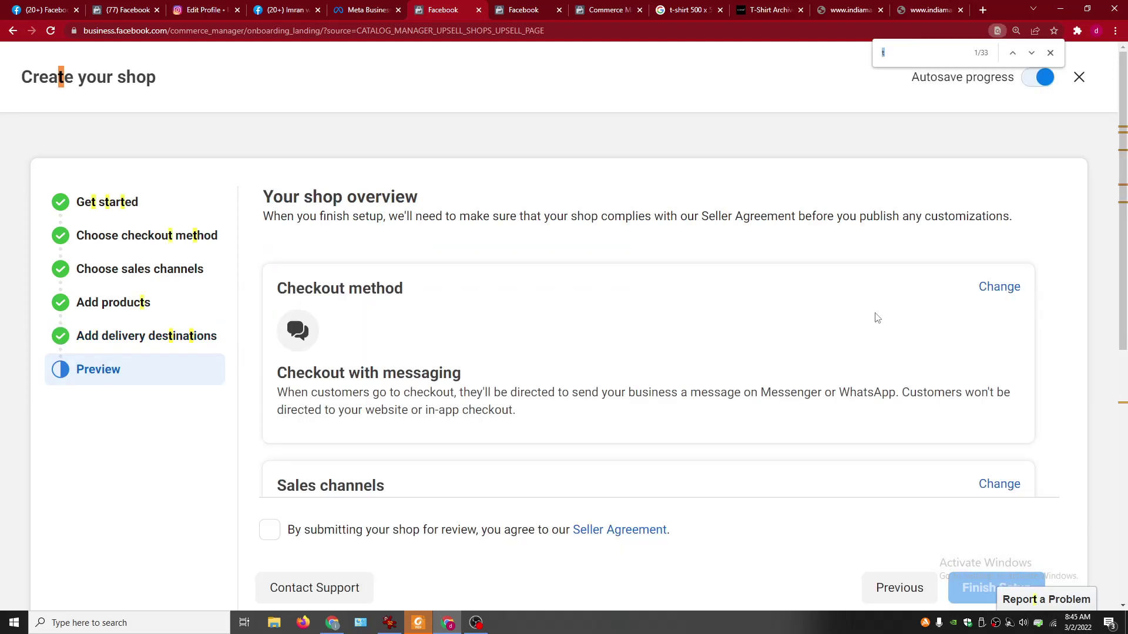
{"action": "scroll", "coordinate": [588, 321], "scroll_direction": "down", "scroll_amount": 3}
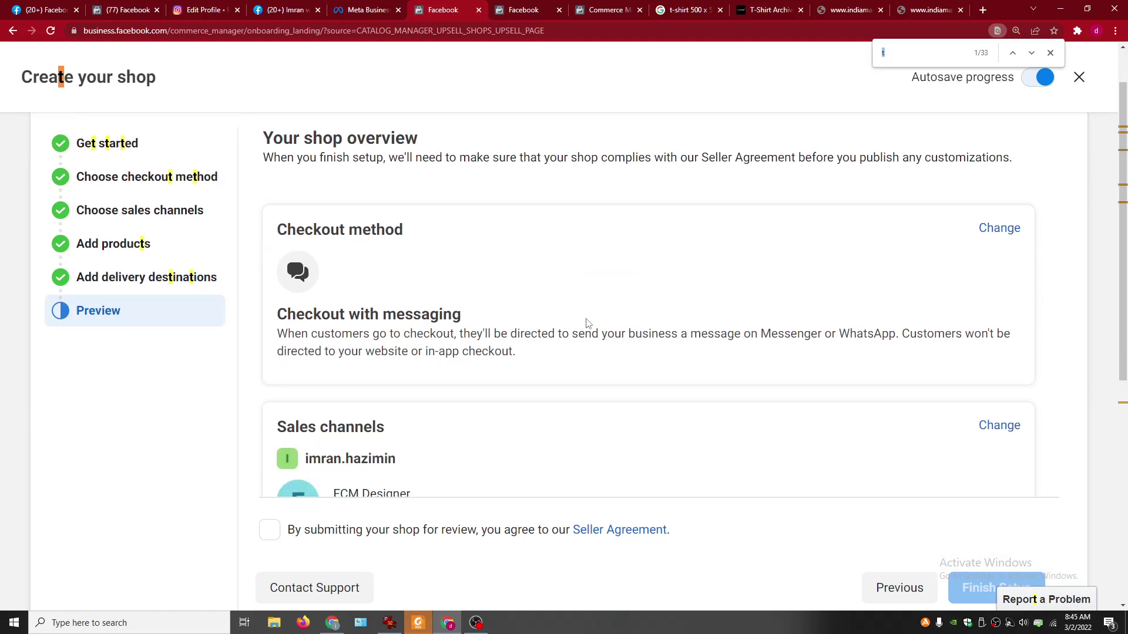
{"action": "scroll", "coordinate": [588, 324], "scroll_direction": "down", "scroll_amount": 2}
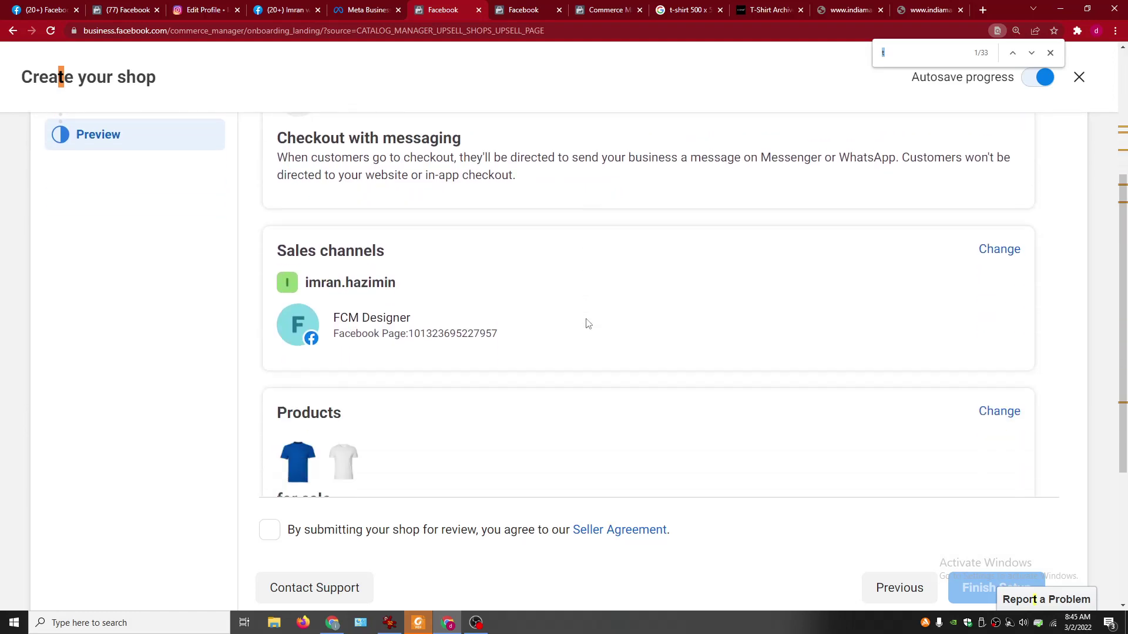
{"action": "scroll", "coordinate": [588, 324], "scroll_direction": "down", "scroll_amount": 2}
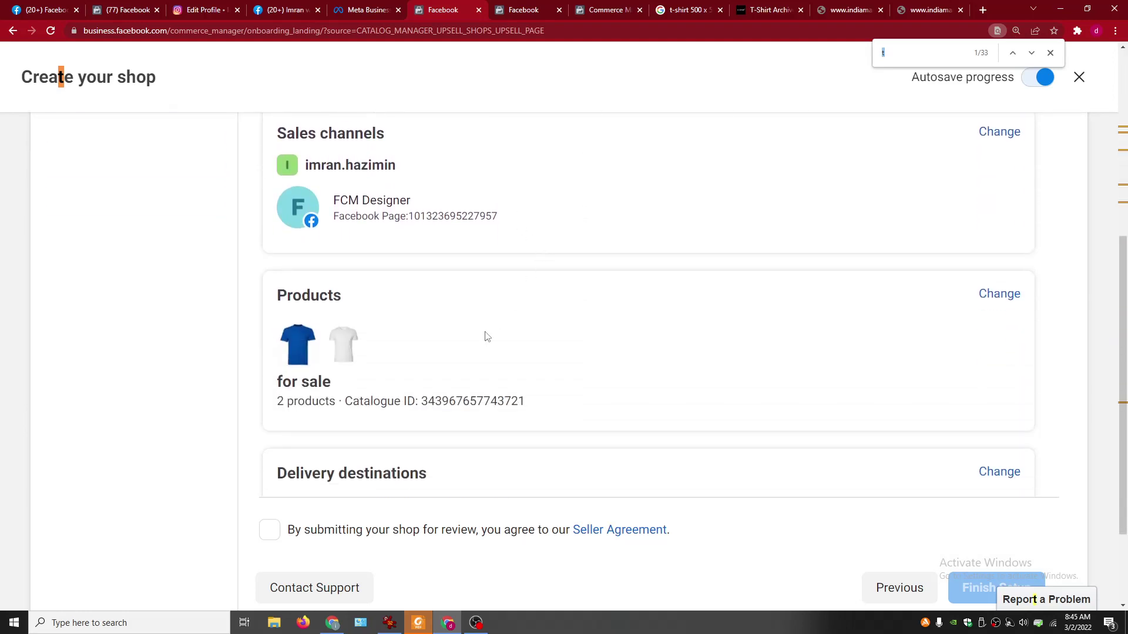
{"action": "scroll", "coordinate": [316, 476], "scroll_direction": "down", "scroll_amount": 2}
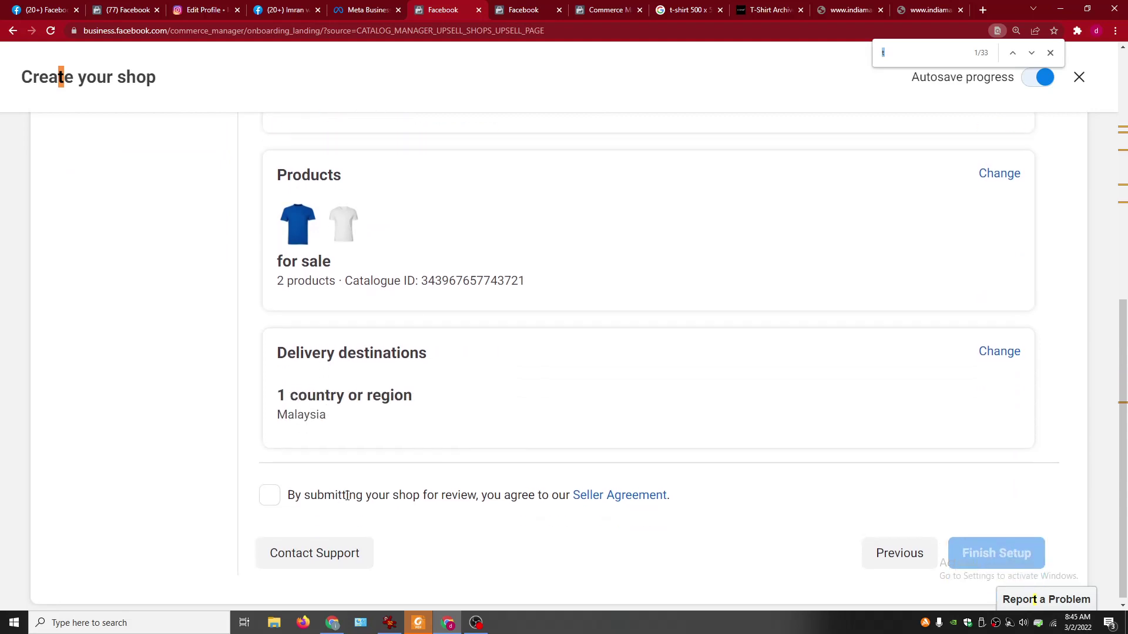
{"action": "left_click", "coordinate": [270, 496]}
{"action": "left_click_drag", "start_coordinate": [422, 494], "coordinate": [480, 495]}
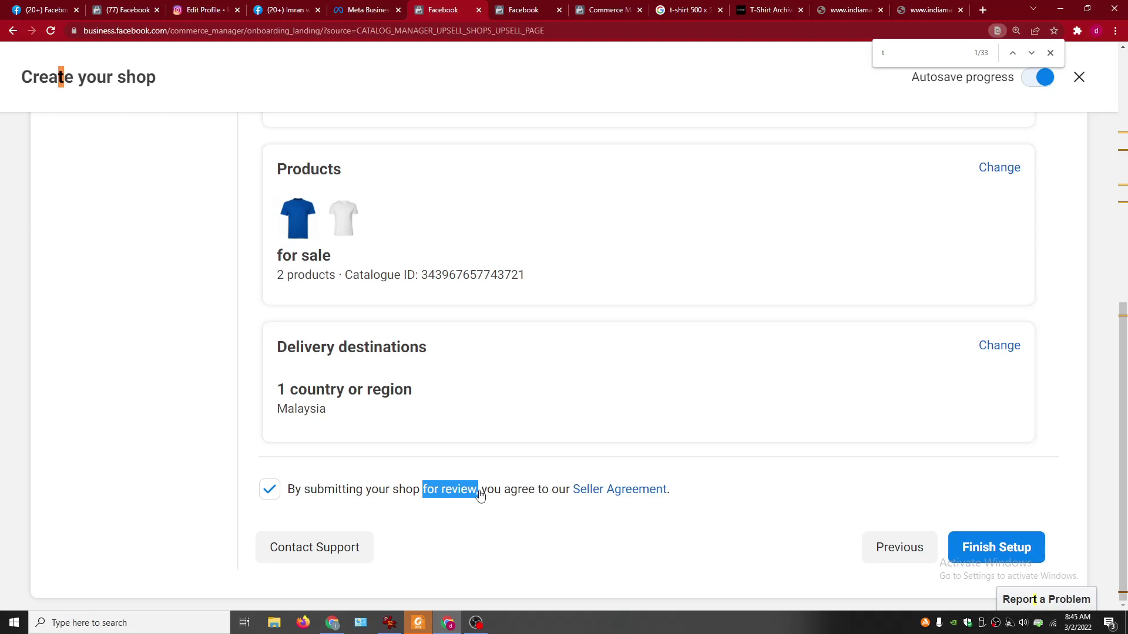
{"action": "left_click", "coordinate": [994, 548]}
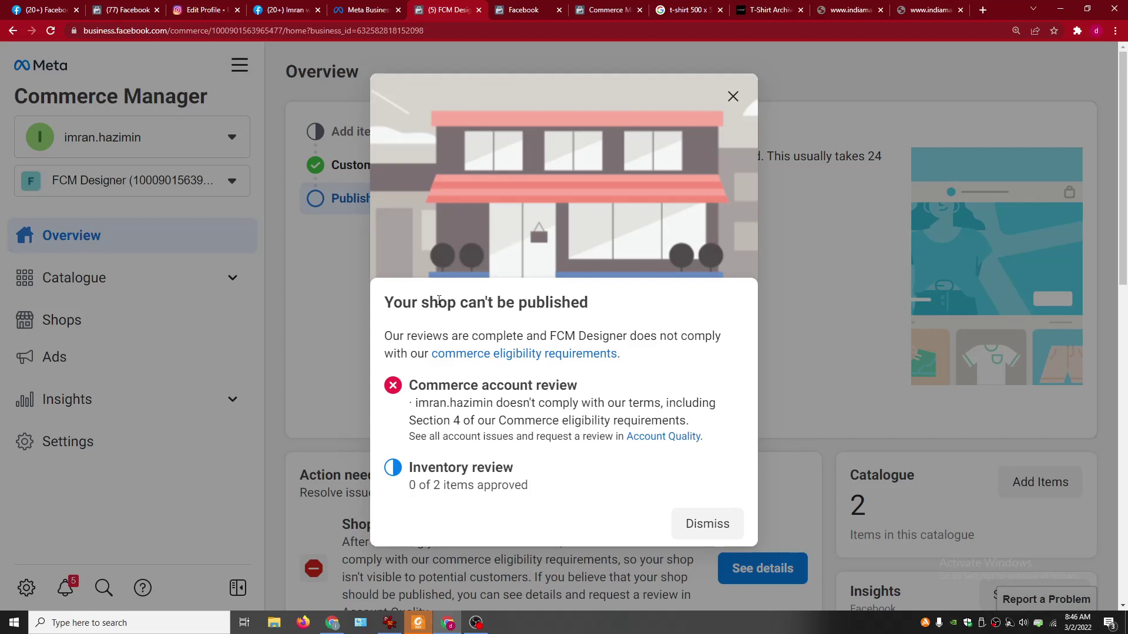
Step: Read the shop's publishing notice, open the linked commerce eligibility requirements and look through the list of requirements
{"action": "left_click_drag", "start_coordinate": [438, 302], "coordinate": [584, 302]}
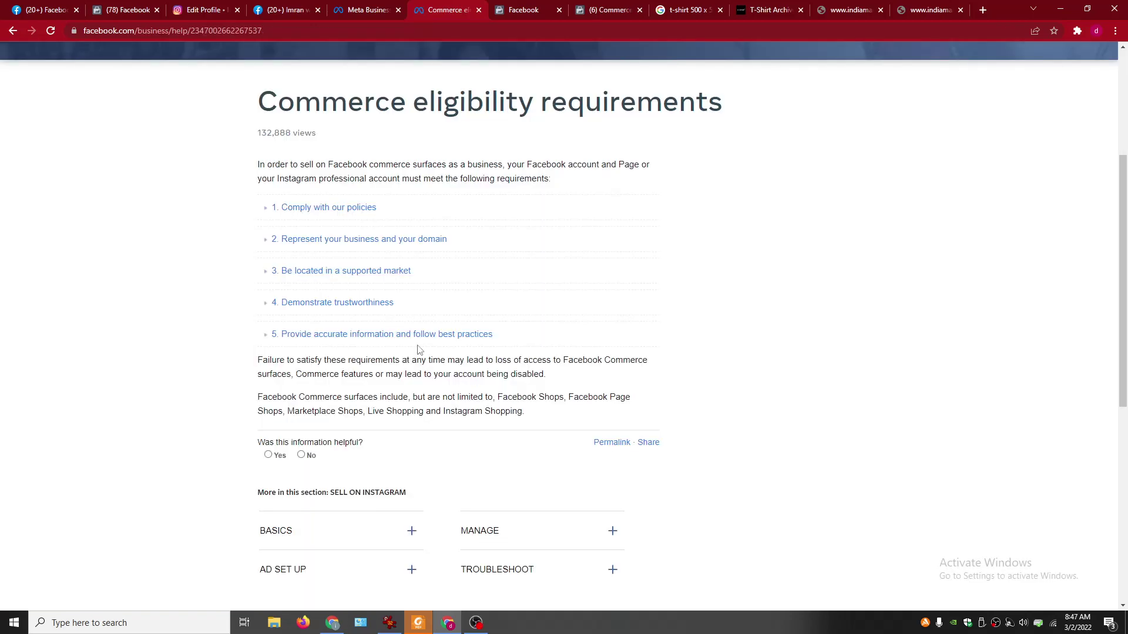
{"action": "left_click_drag", "start_coordinate": [257, 165], "coordinate": [551, 414]}
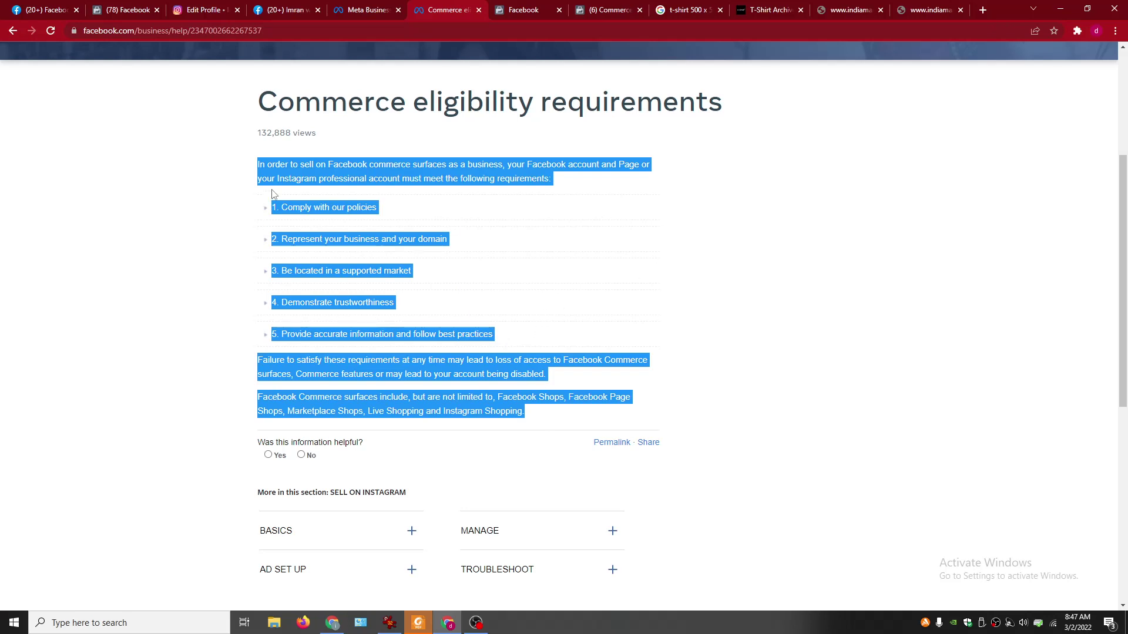
{"action": "left_click", "coordinate": [327, 180]}
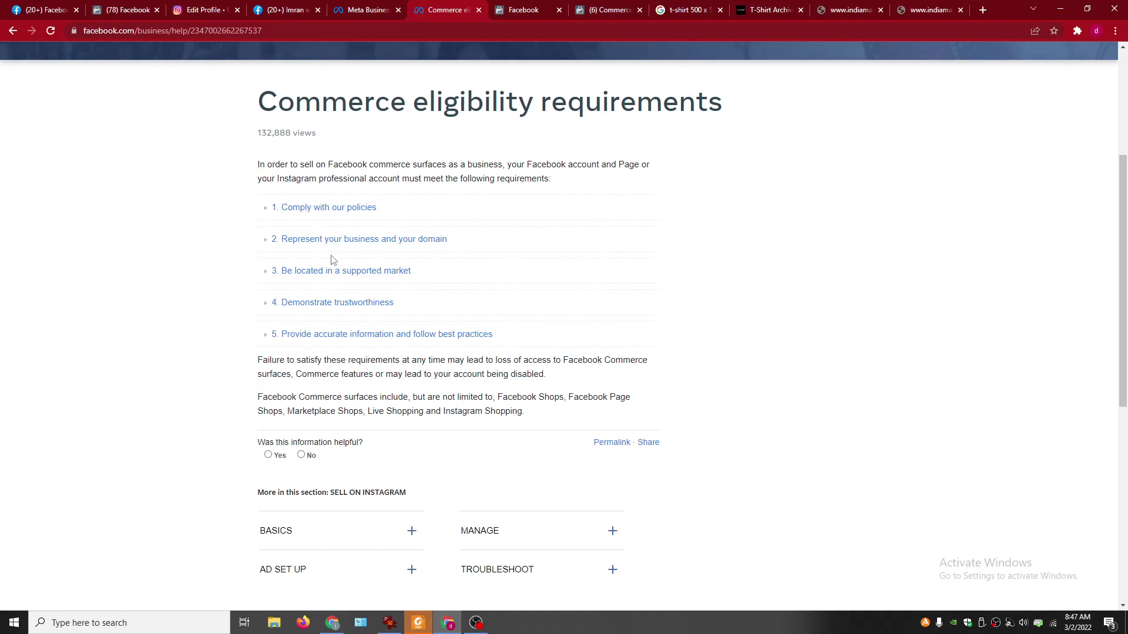
{"action": "scroll", "coordinate": [347, 333], "scroll_direction": "down", "scroll_amount": 1}
{"action": "scroll", "coordinate": [347, 332], "scroll_direction": "down", "scroll_amount": 3}
{"action": "scroll", "coordinate": [344, 329], "scroll_direction": "up", "scroll_amount": 3}
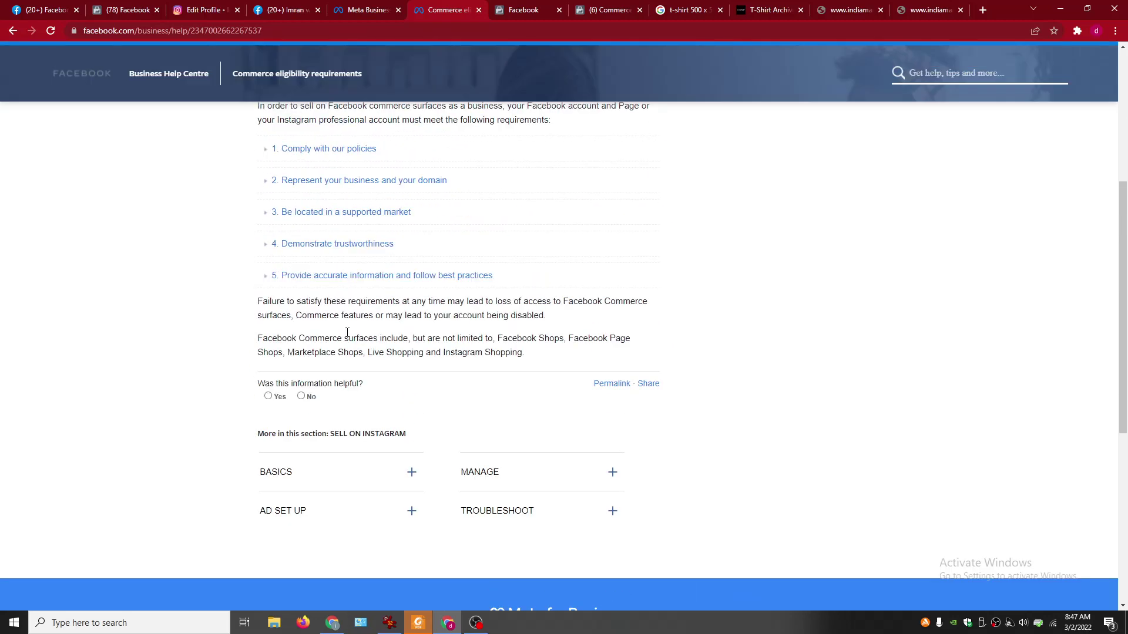
Step: Expand and read the requirements on representing the business and domain, being located in a supported market and demonstrating trustworthiness
{"action": "left_click", "coordinate": [367, 182]}
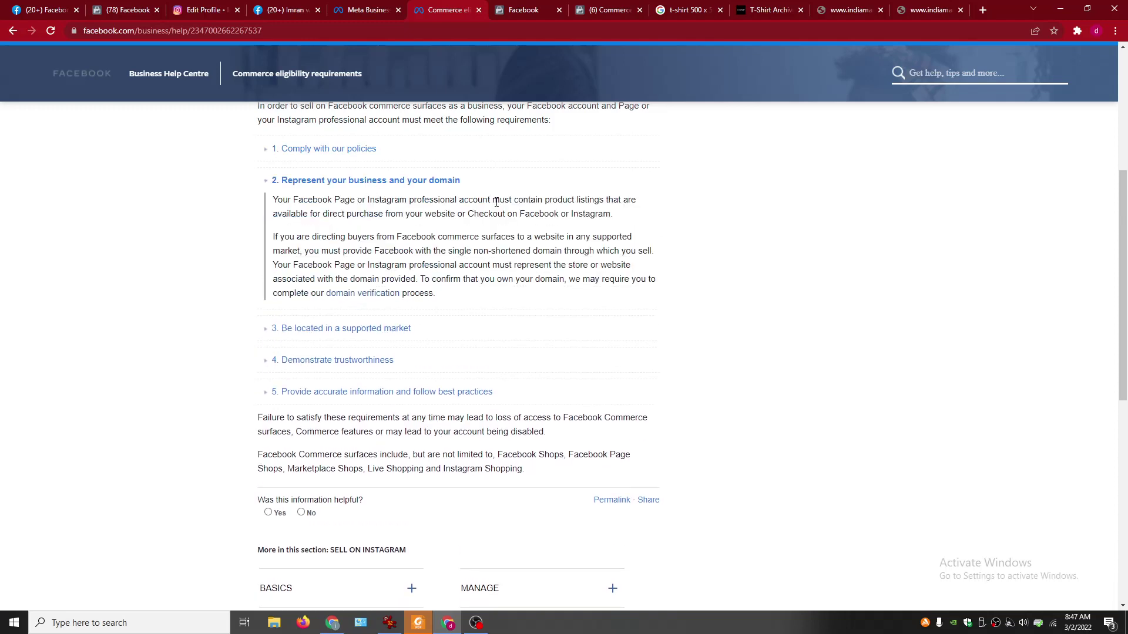
{"action": "left_click_drag", "start_coordinate": [492, 200], "coordinate": [627, 279]}
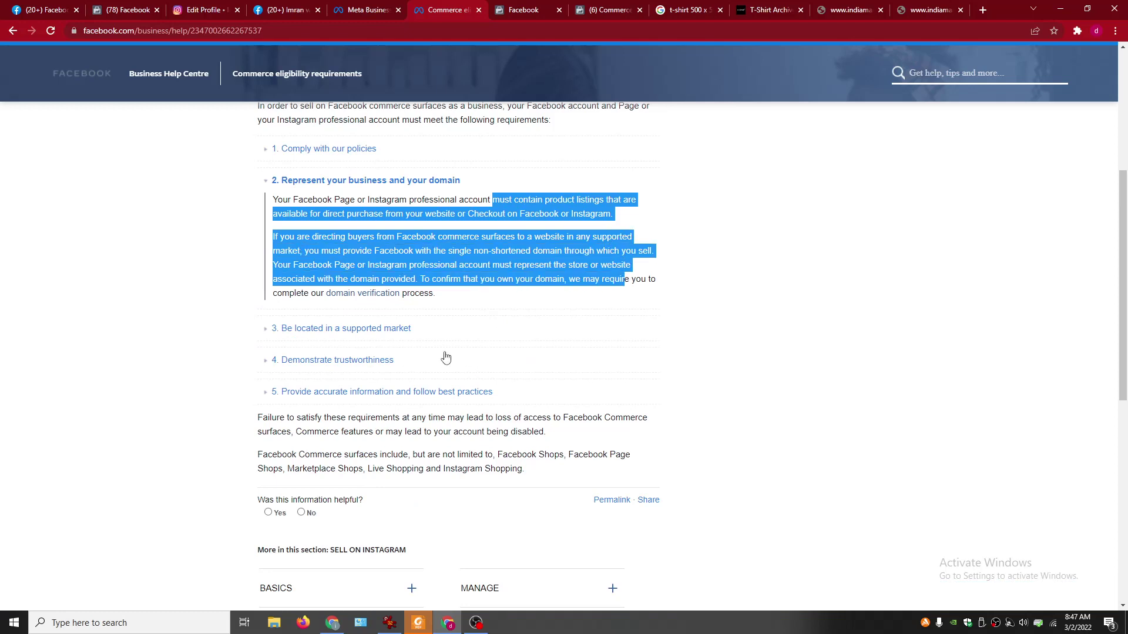
{"action": "left_click", "coordinate": [401, 330]}
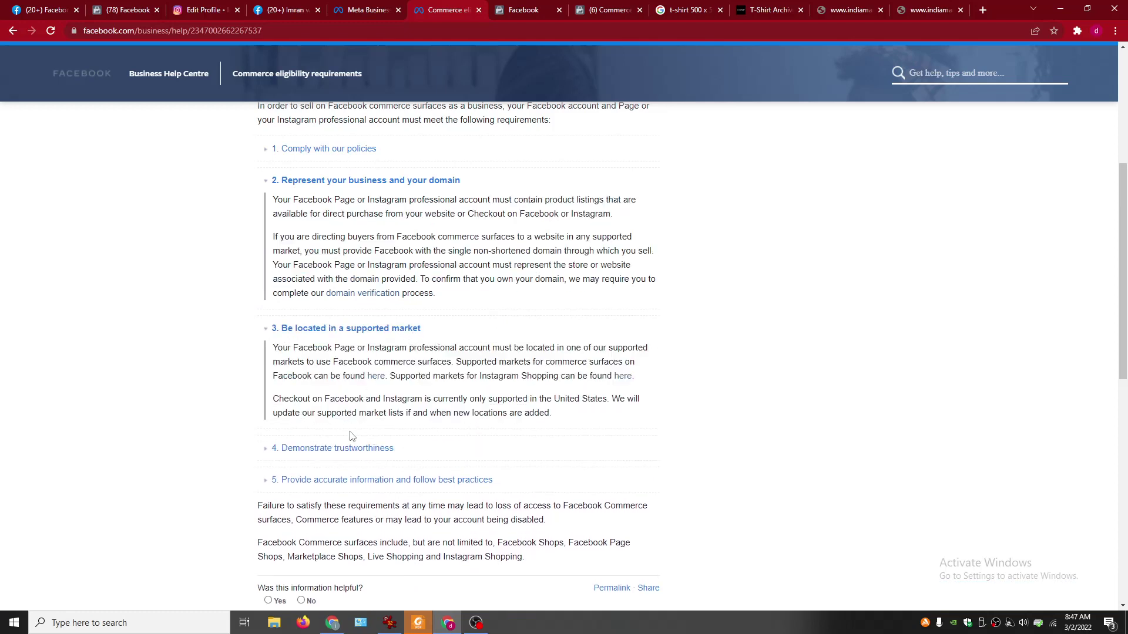
{"action": "left_click", "coordinate": [363, 449]}
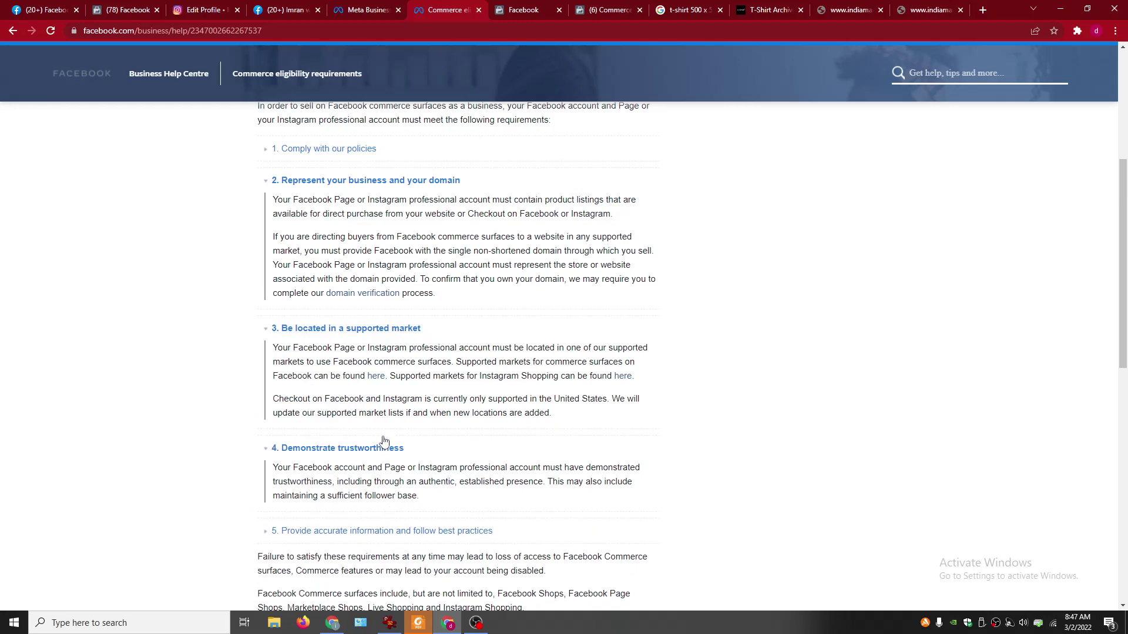
{"action": "scroll", "coordinate": [384, 440], "scroll_direction": "down", "scroll_amount": 1}
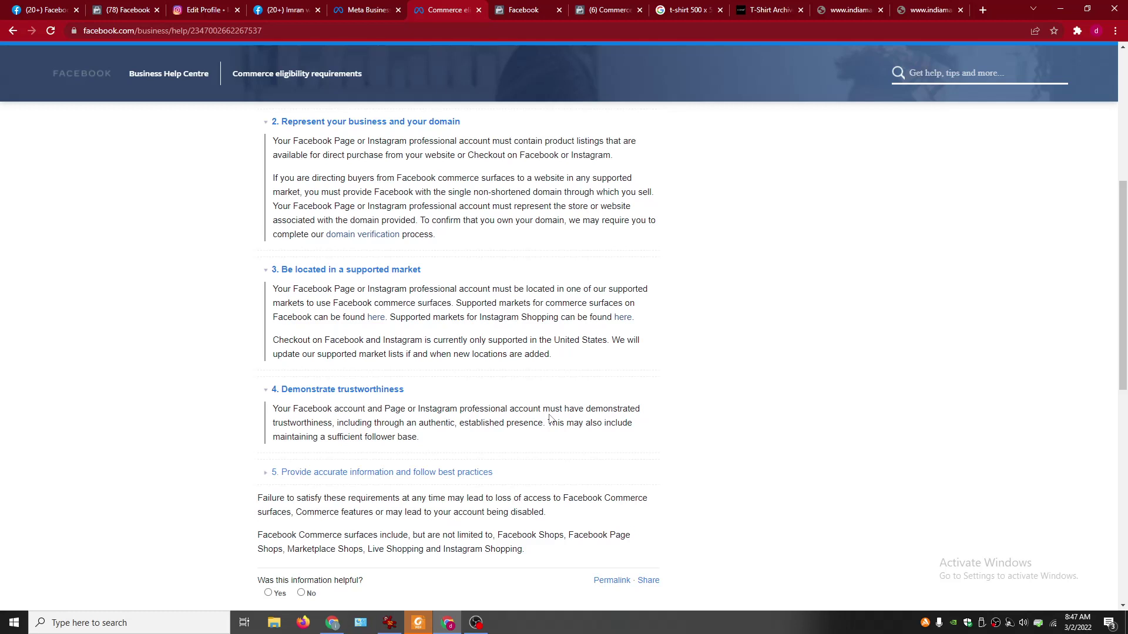
Step: Switch to Account Quality, look through the business's commerce accounts and catalogues, and open the FCM Designer commerce account's details
{"action": "key", "text": "ctrl+Tab"}
{"action": "key", "text": "ctrl+Tab"}
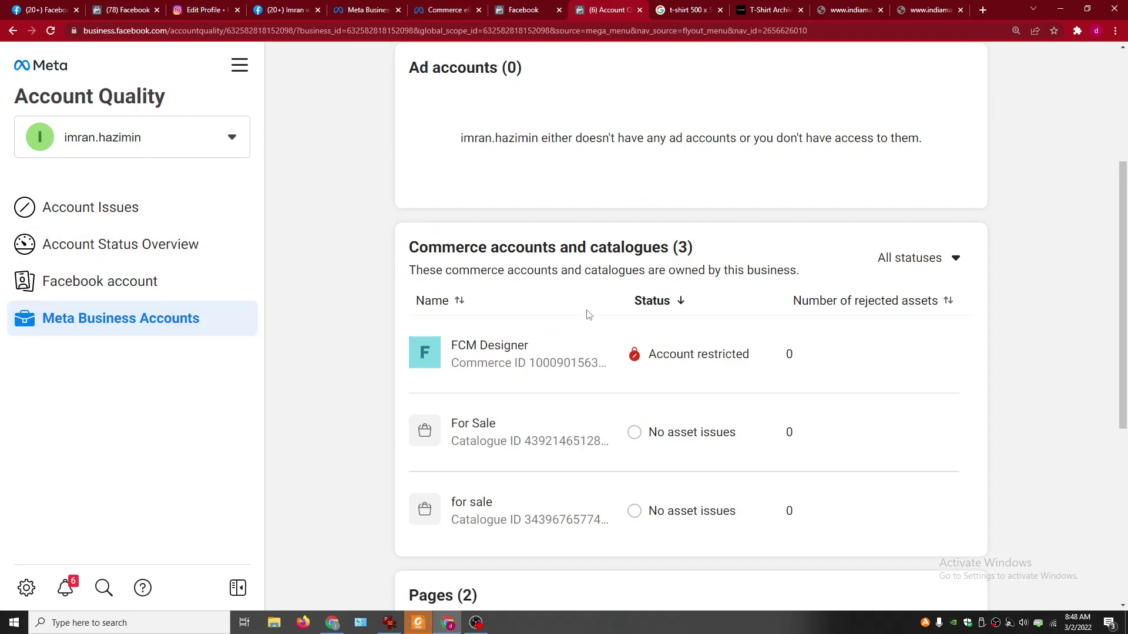
{"action": "scroll", "coordinate": [605, 309], "scroll_direction": "up", "scroll_amount": 4}
{"action": "scroll", "coordinate": [625, 300], "scroll_direction": "down", "scroll_amount": 2}
{"action": "scroll", "coordinate": [626, 298], "scroll_direction": "down", "scroll_amount": 2}
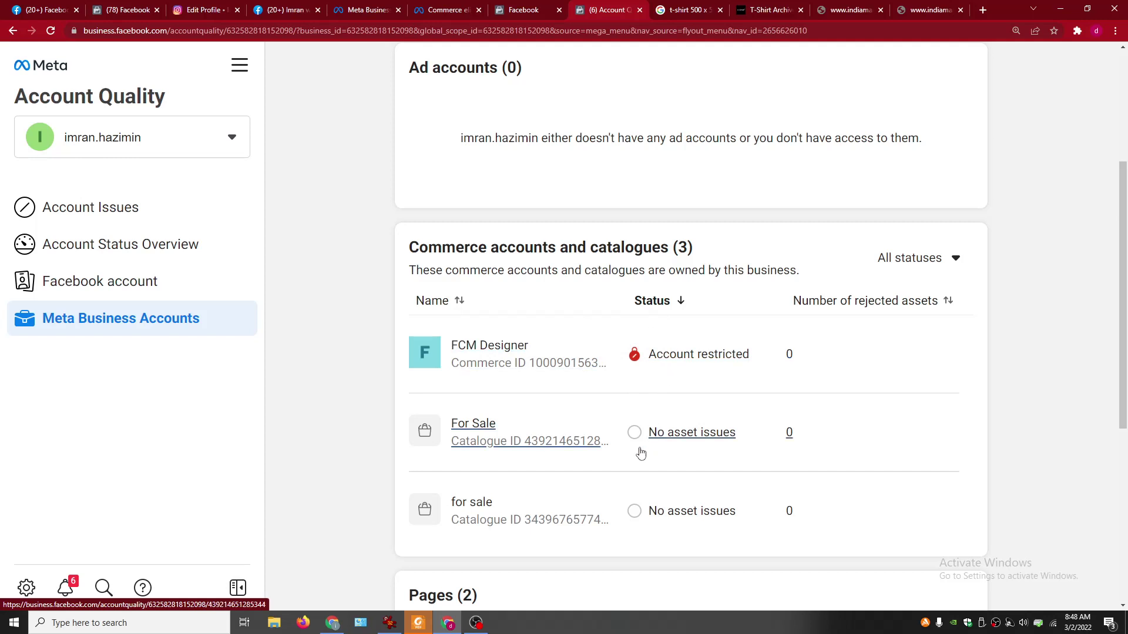
{"action": "left_click", "coordinate": [671, 369]}
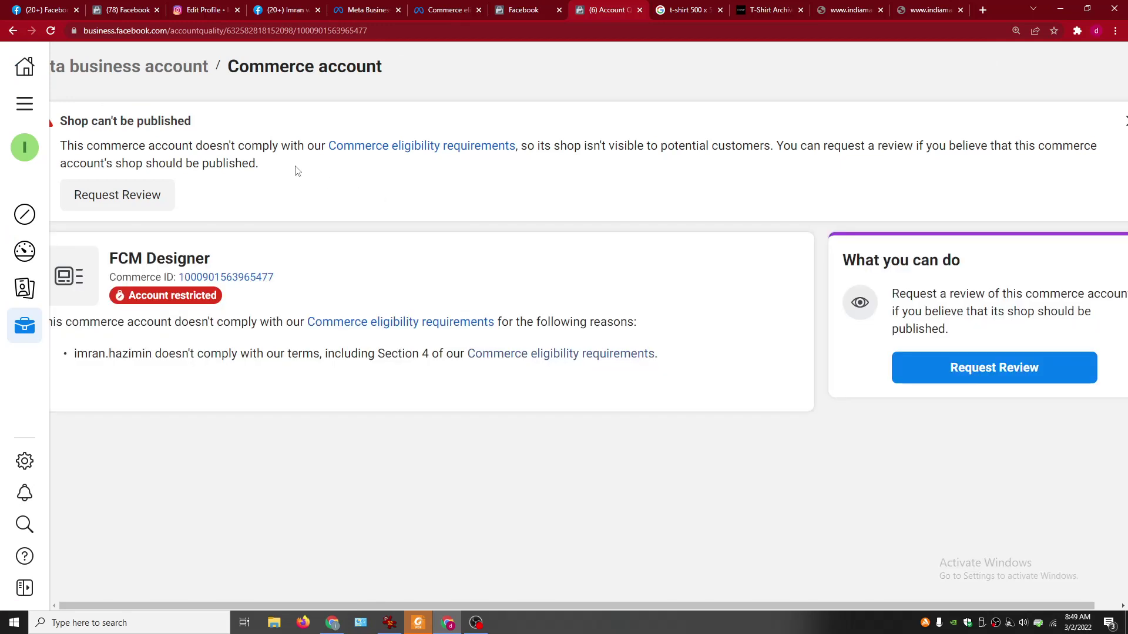